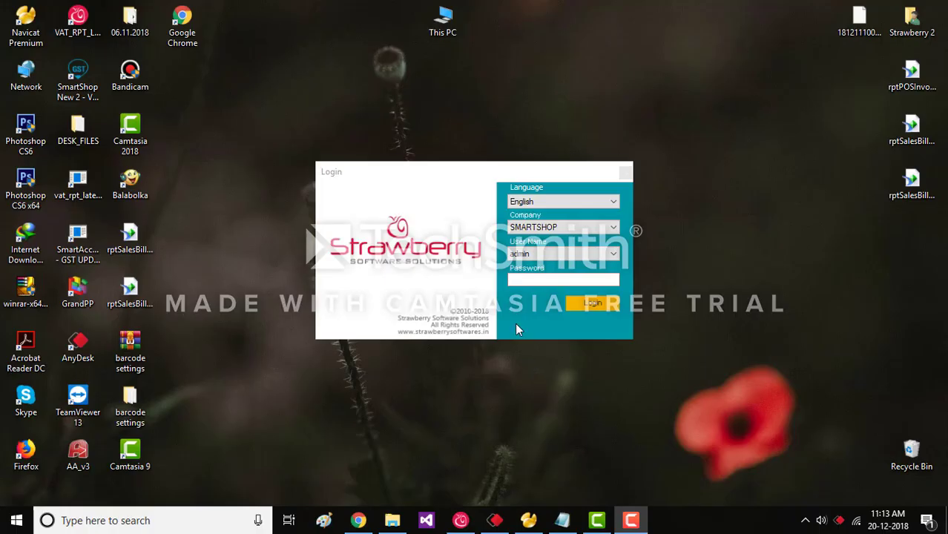
Log in to SMARTSHOP as the system administrator user with the admin password.
left_click(517, 327)
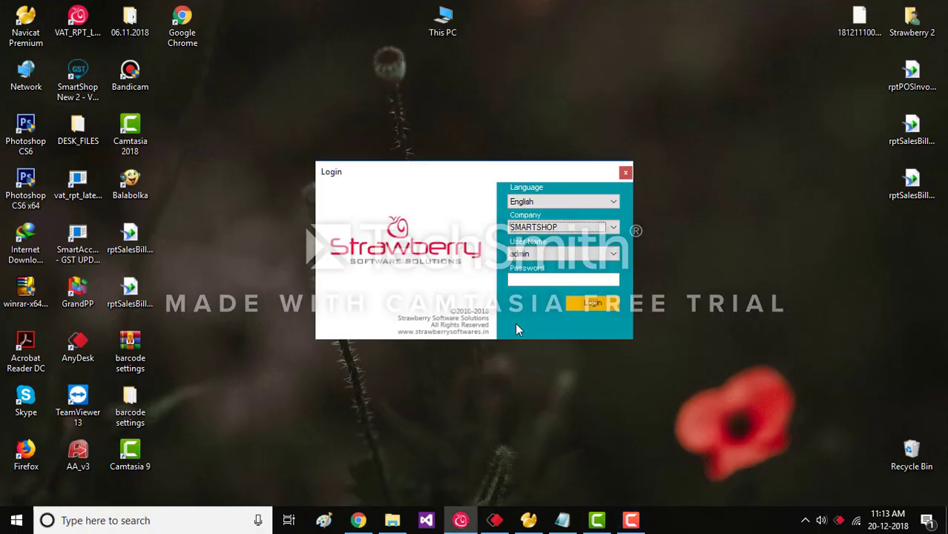
left_click(539, 256)
left_click(542, 273)
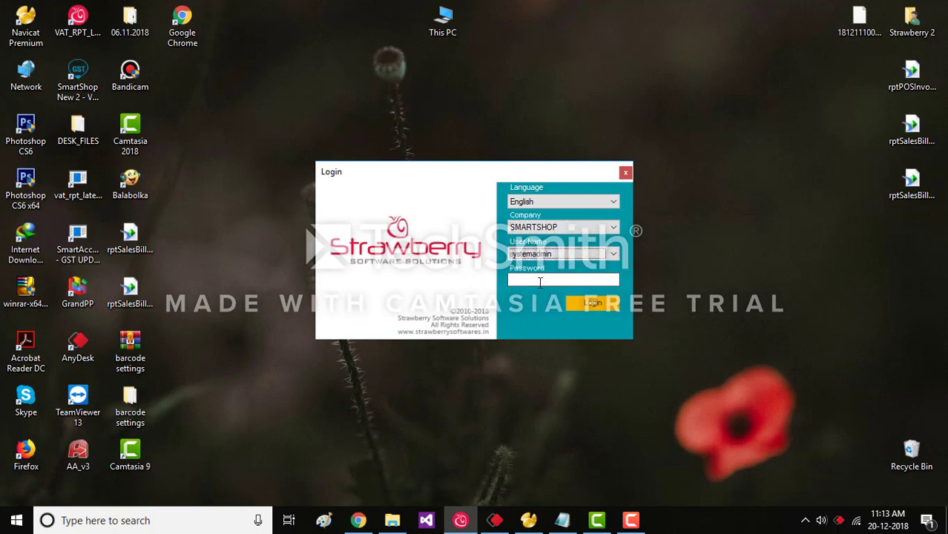
left_click(540, 282)
type("****")
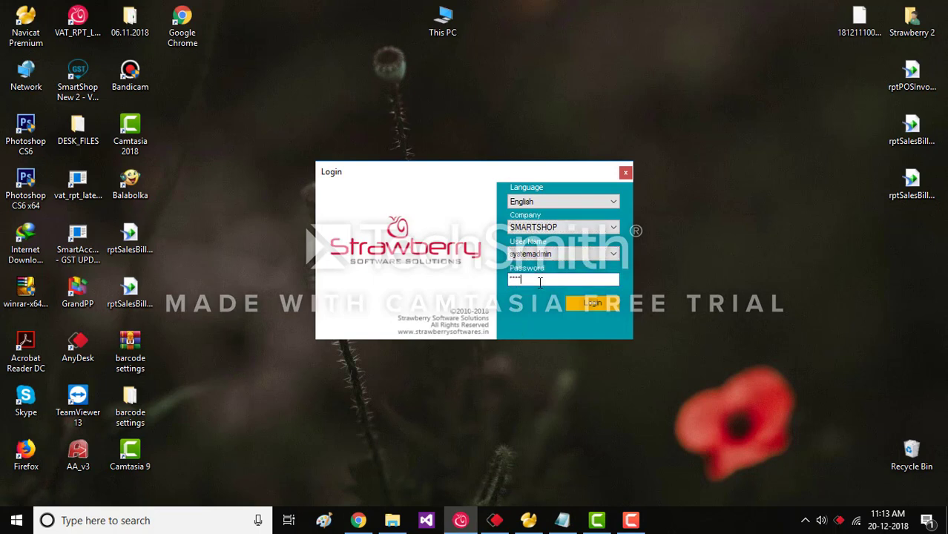
type("*")
key("Return")
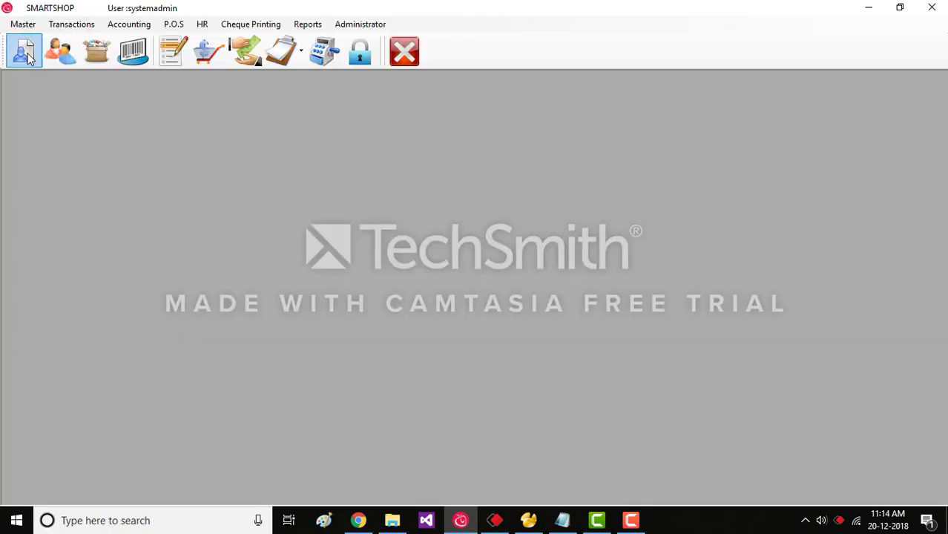
Browse the Master, Transactions, Accounting, P.O.S, HR, Reports and Administrator menus, then reopen Master.
left_click(23, 24)
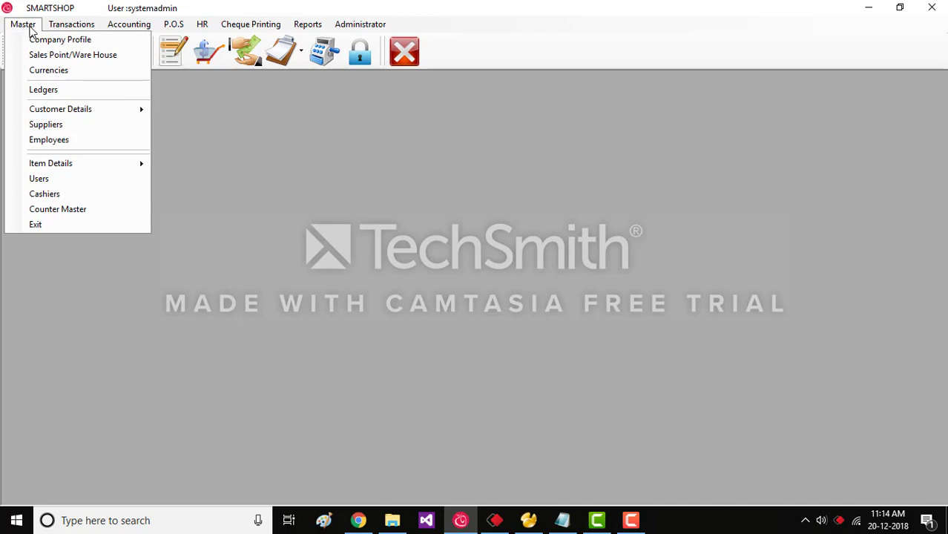
mouse_move(65, 30)
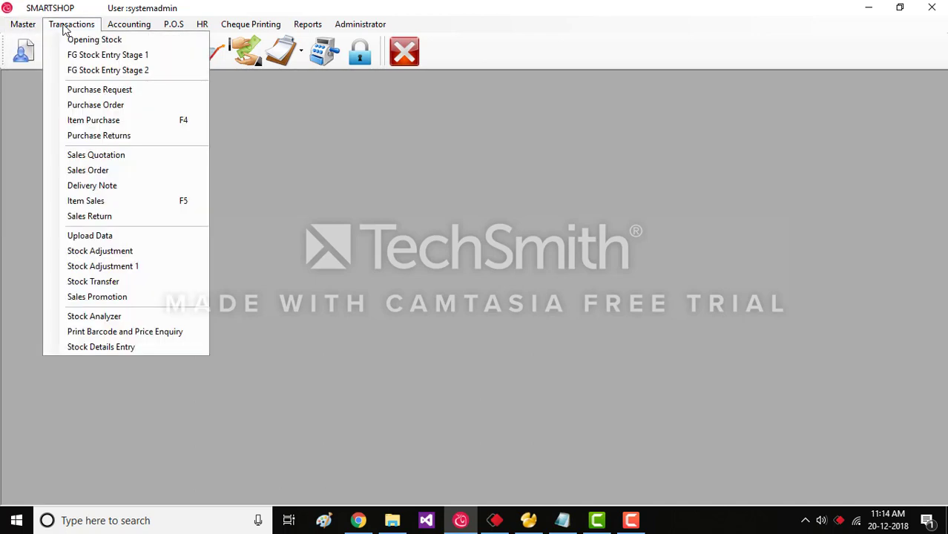
mouse_move(115, 30)
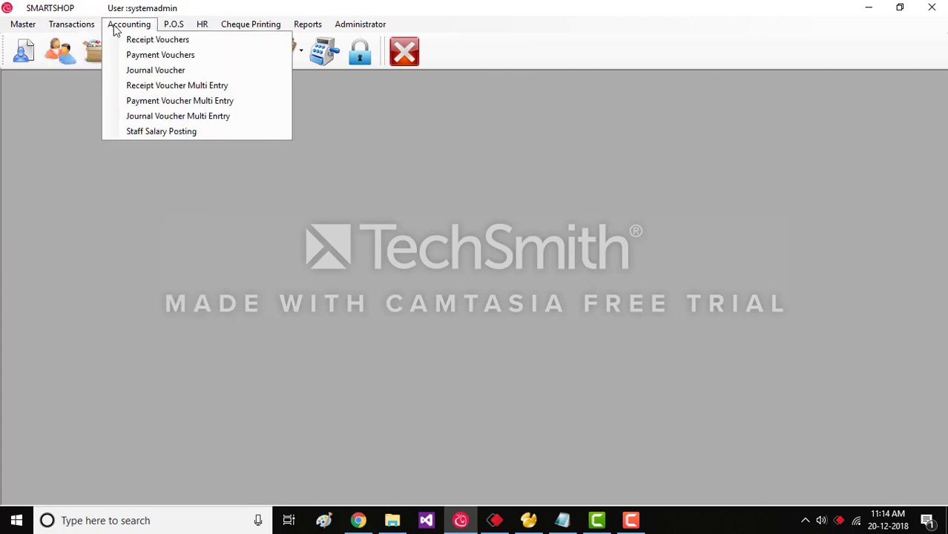
mouse_move(175, 30)
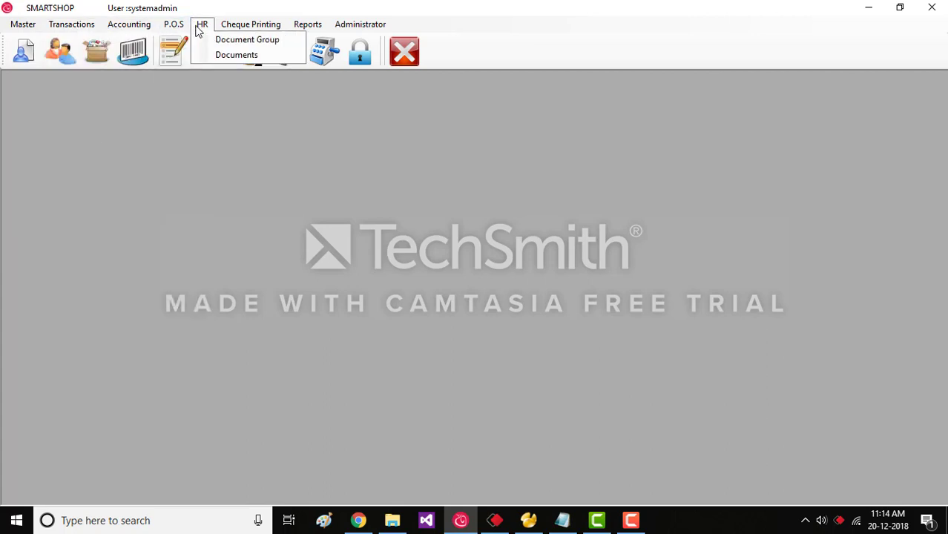
mouse_move(230, 33)
mouse_move(296, 33)
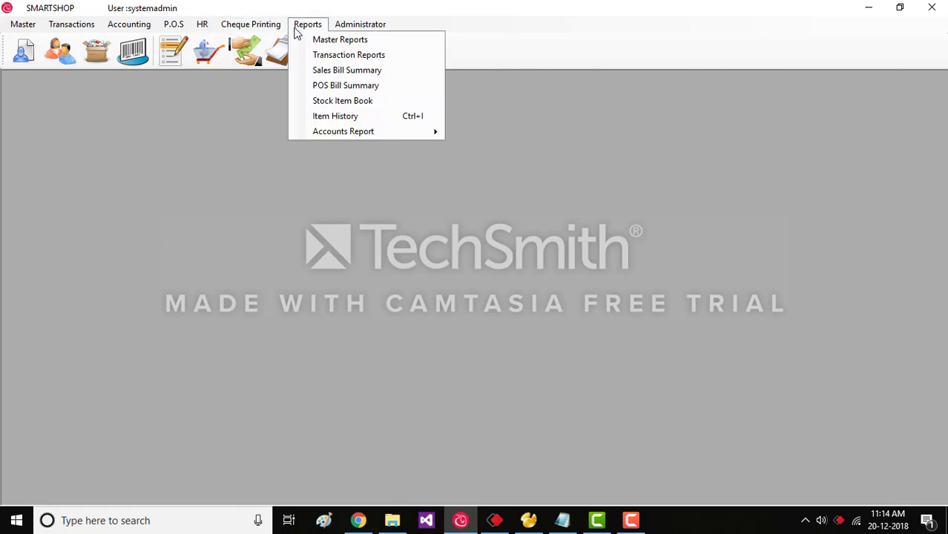
mouse_move(379, 31)
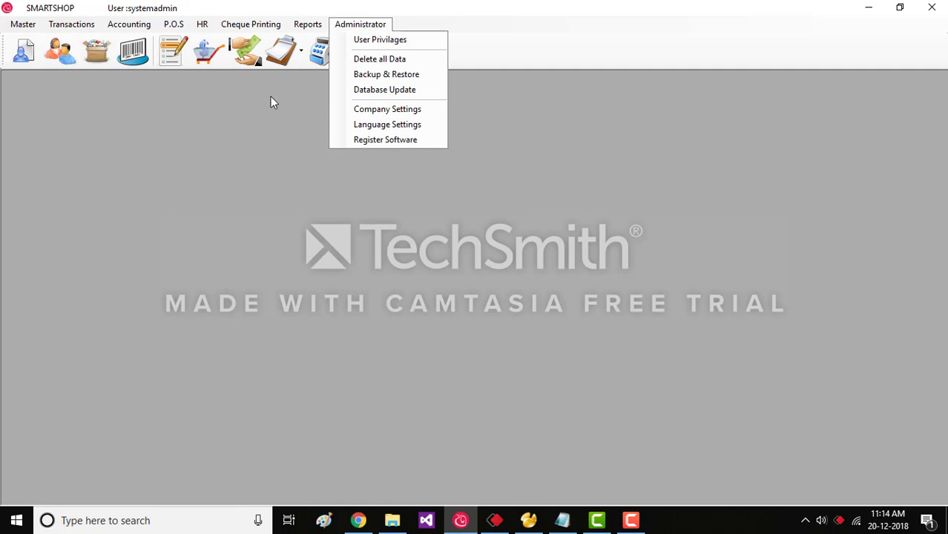
left_click(267, 115)
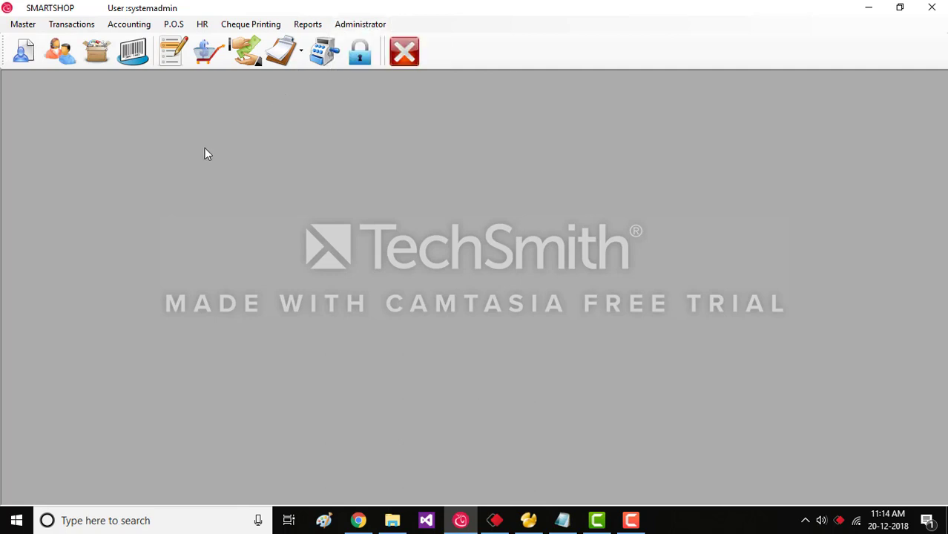
left_click(23, 25)
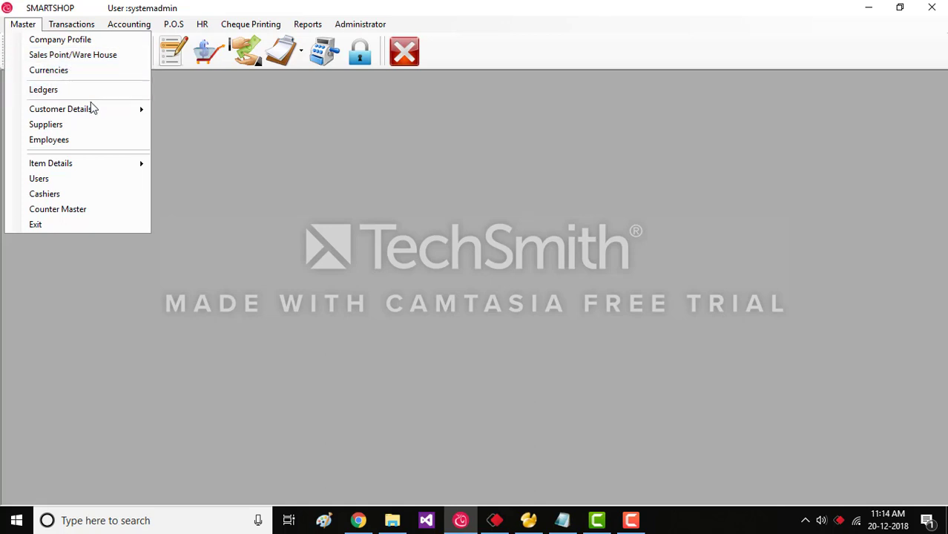
mouse_move(94, 110)
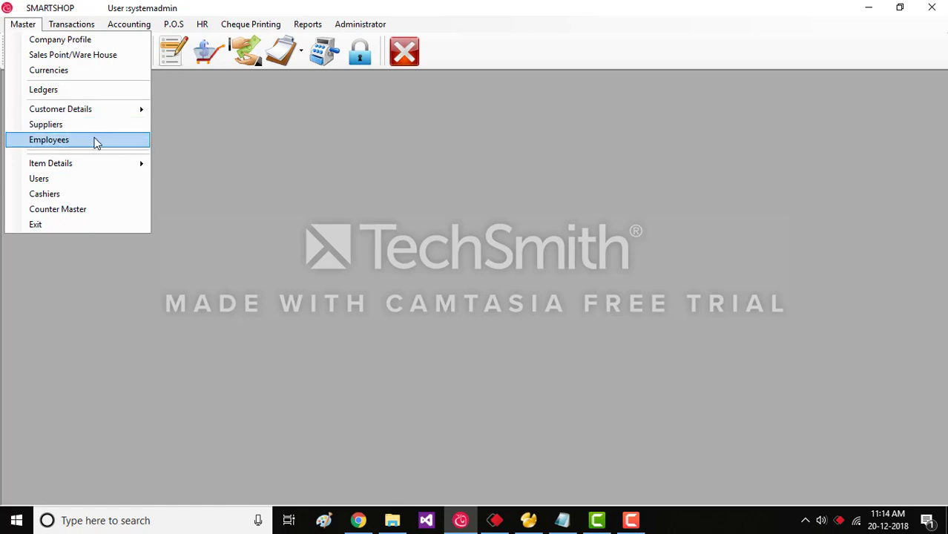
mouse_move(106, 164)
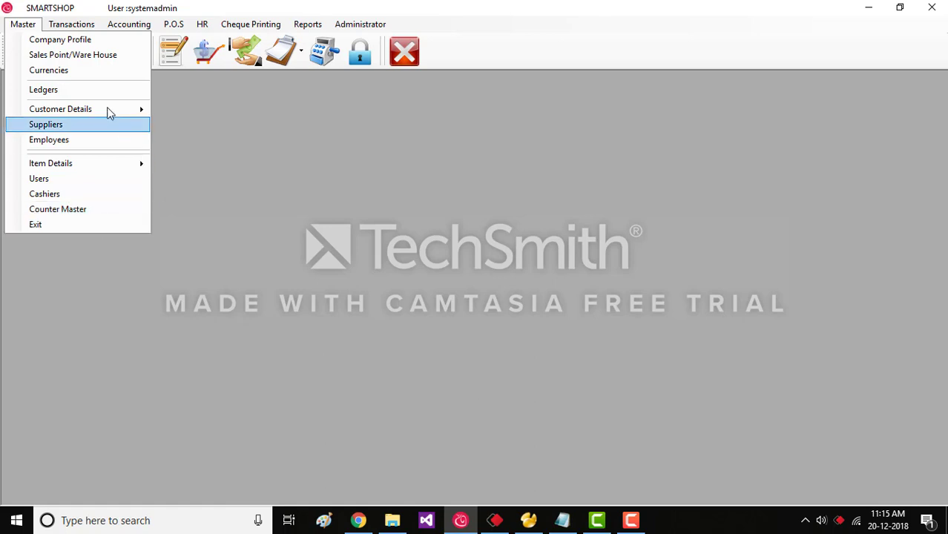
Load the SMARTSHOP company profile through Find/Edit, re-save it and close the form.
left_click(92, 45)
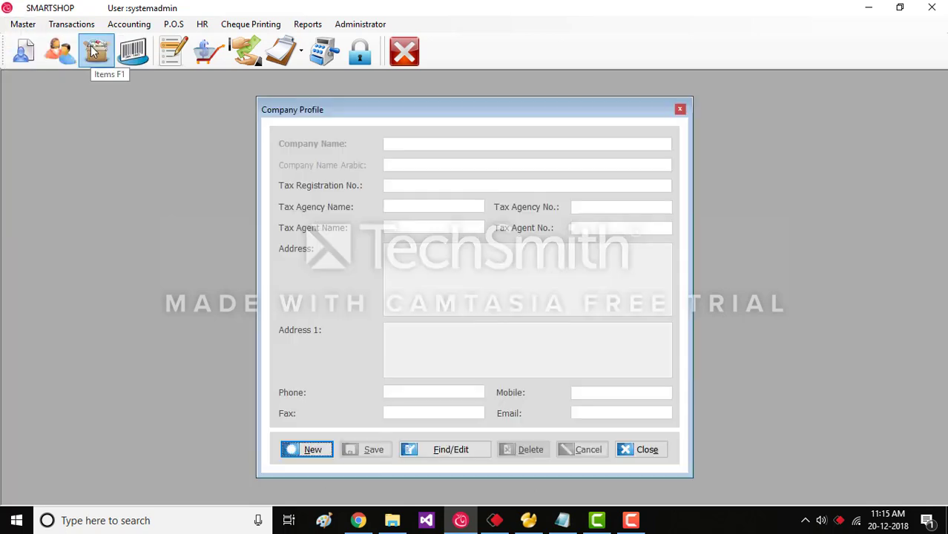
left_click(433, 451)
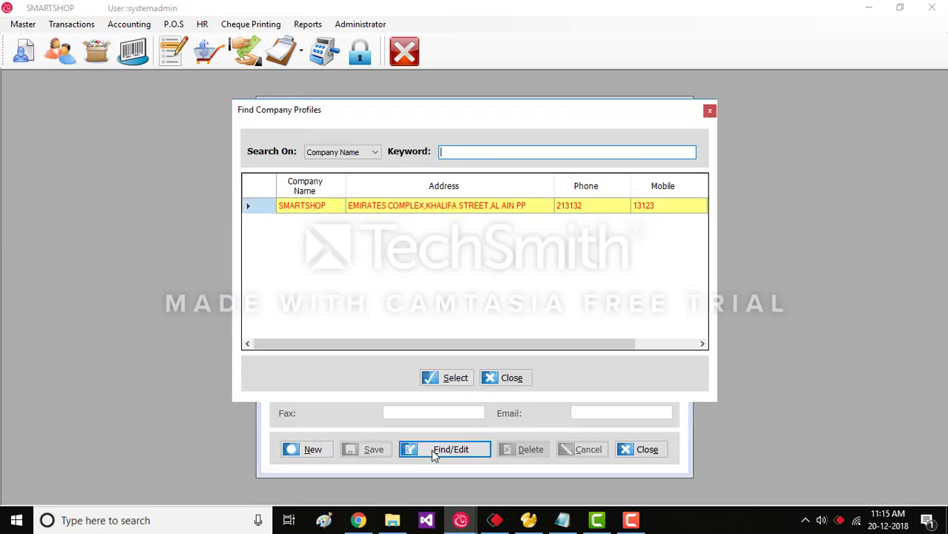
left_click(448, 382)
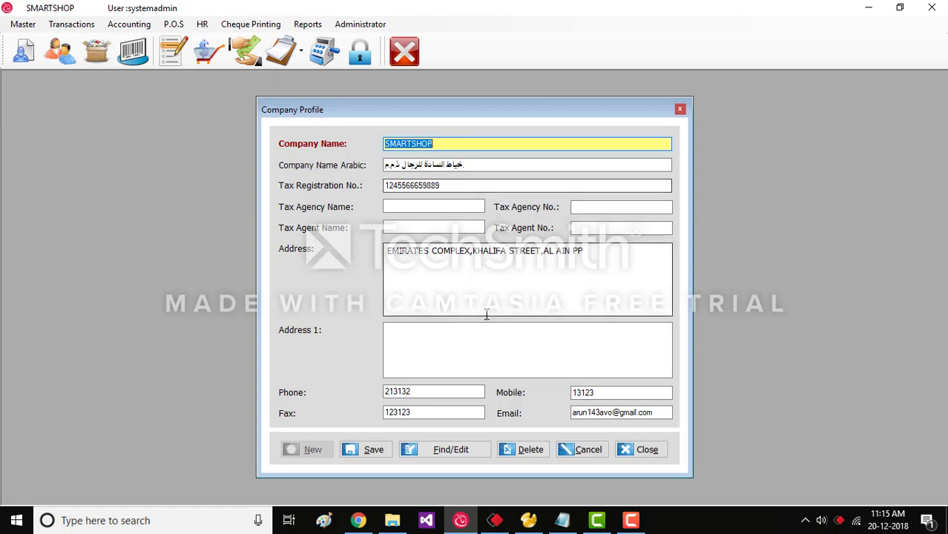
left_click(379, 449)
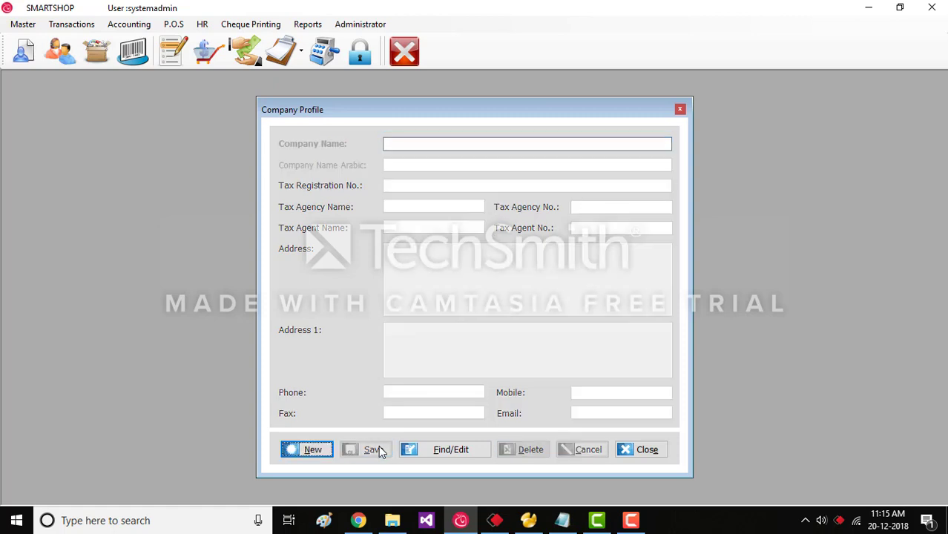
left_click(634, 454)
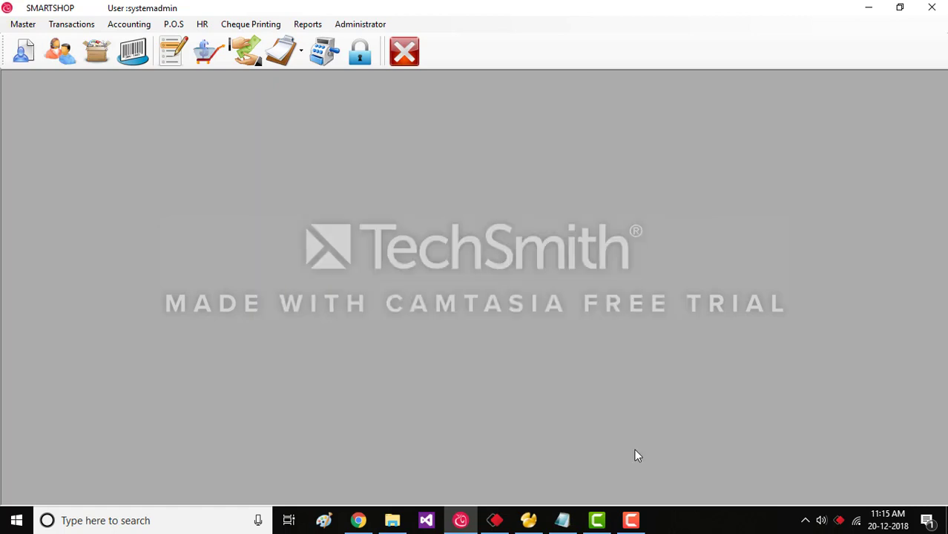
Open Sales Point/Ware House, load the Main location, then cancel it.
left_click(33, 24)
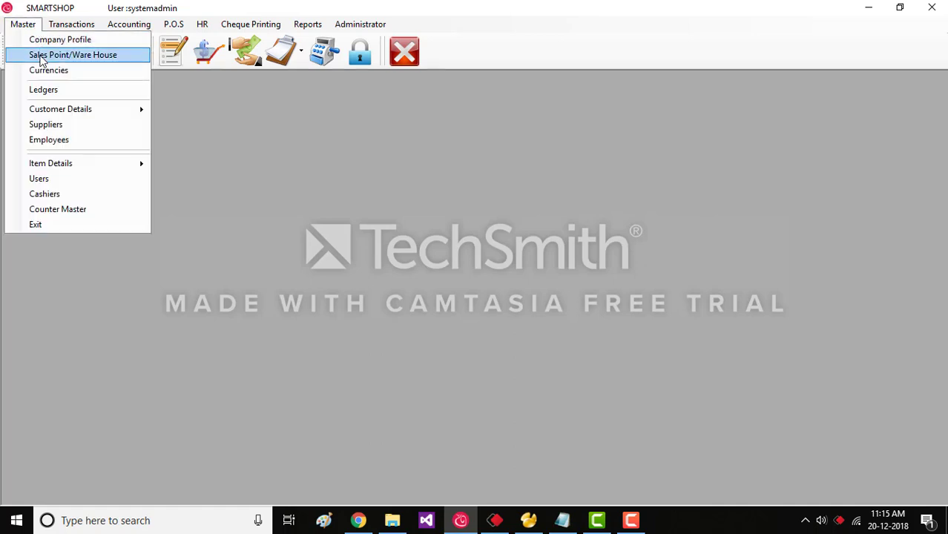
left_click(43, 55)
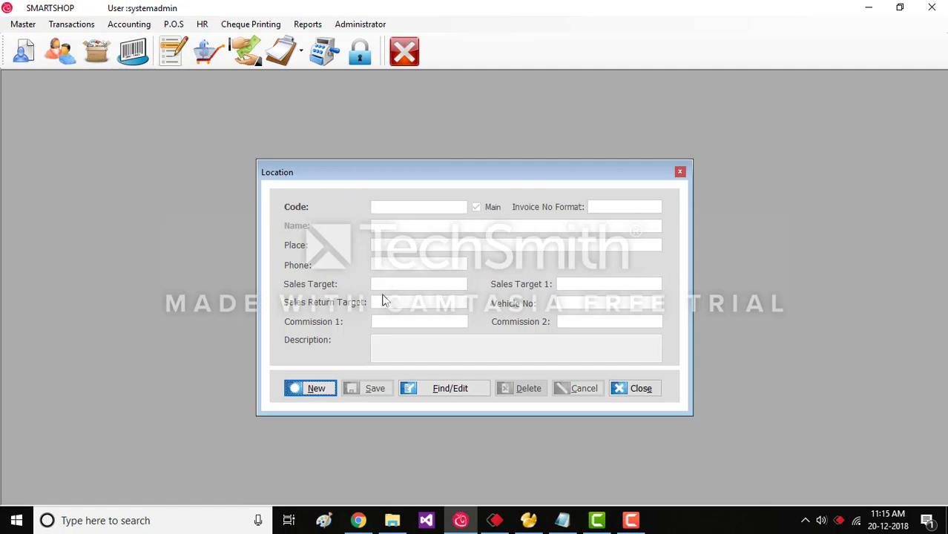
left_click(429, 385)
left_click(426, 379)
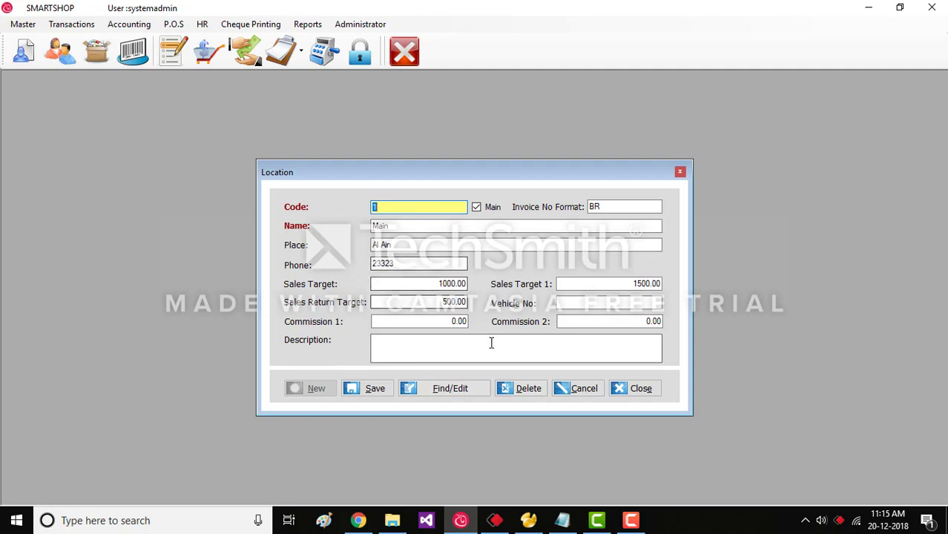
left_click(575, 393)
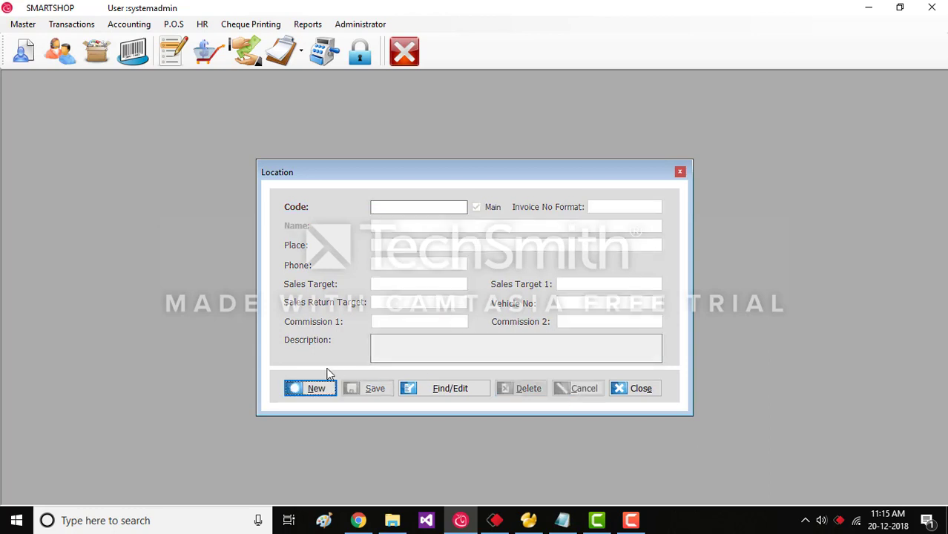
Create and save a new location with code 2 named 'location 2'.
left_click(318, 390)
left_click(383, 226)
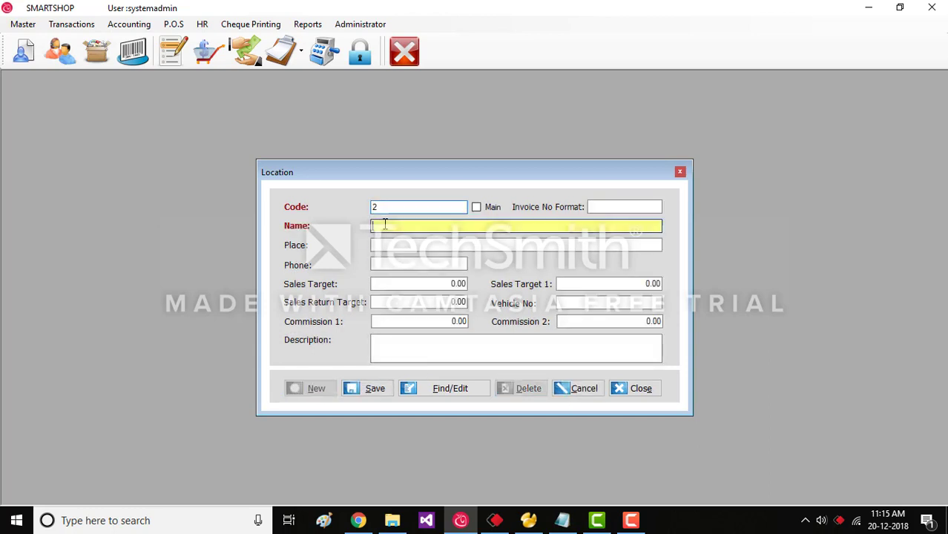
type("lo")
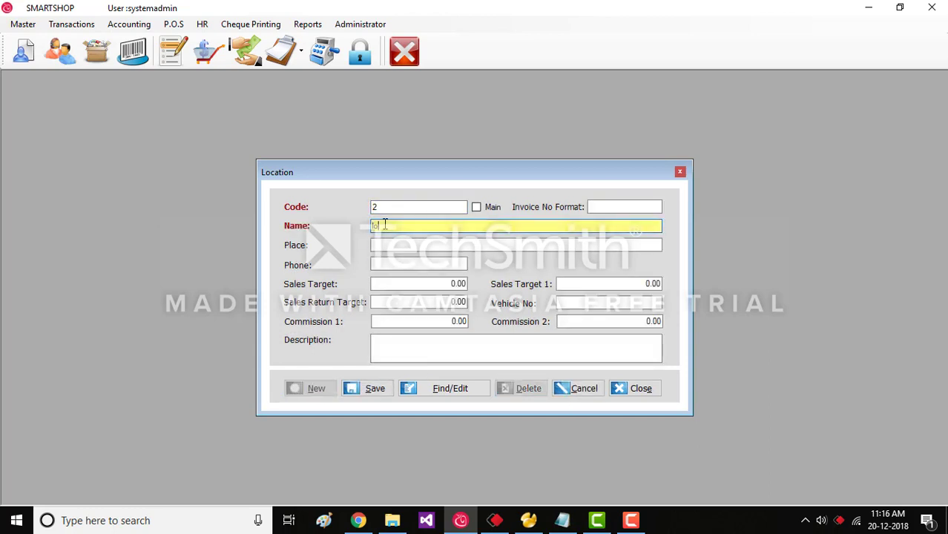
type("cation 2")
left_click(441, 251)
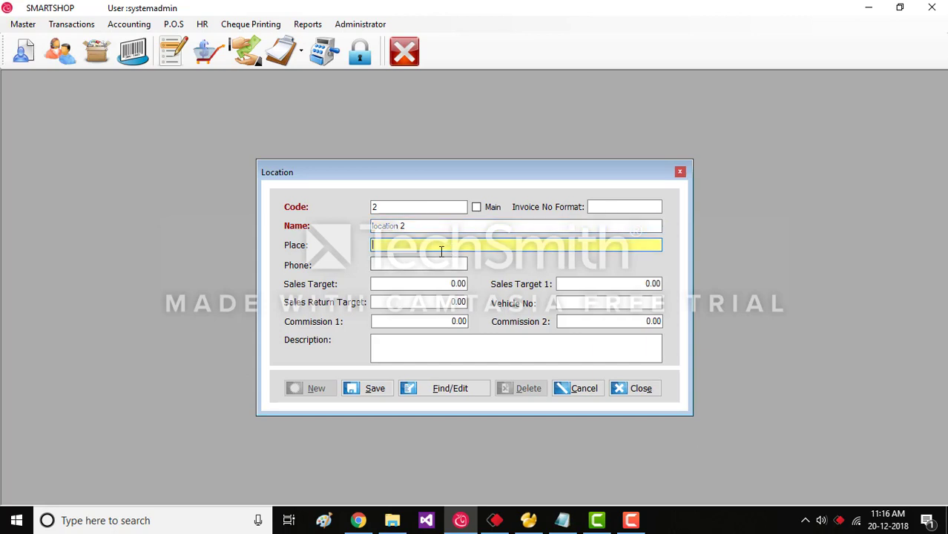
left_click(389, 264)
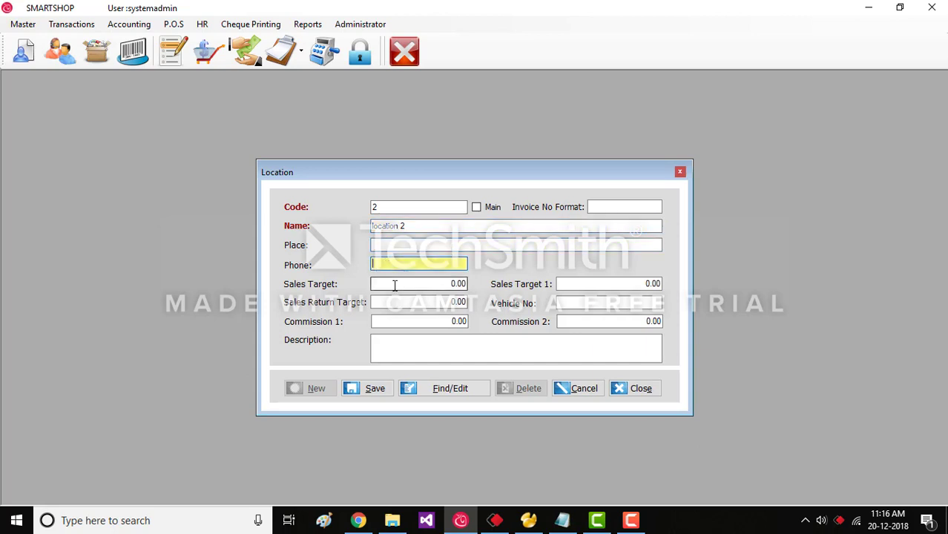
left_click(373, 388)
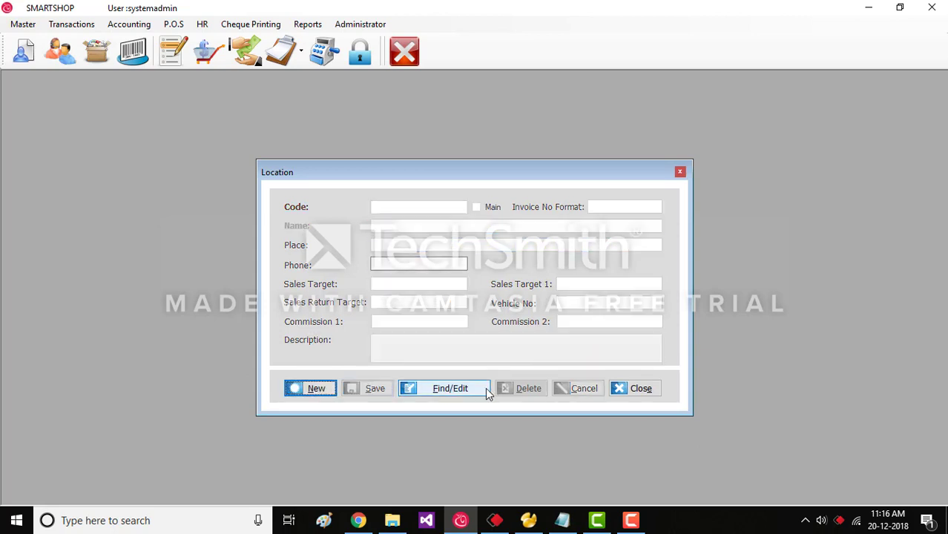
Load location 2, delete it with confirmation, and close the locations form.
left_click(450, 393)
left_click(359, 214)
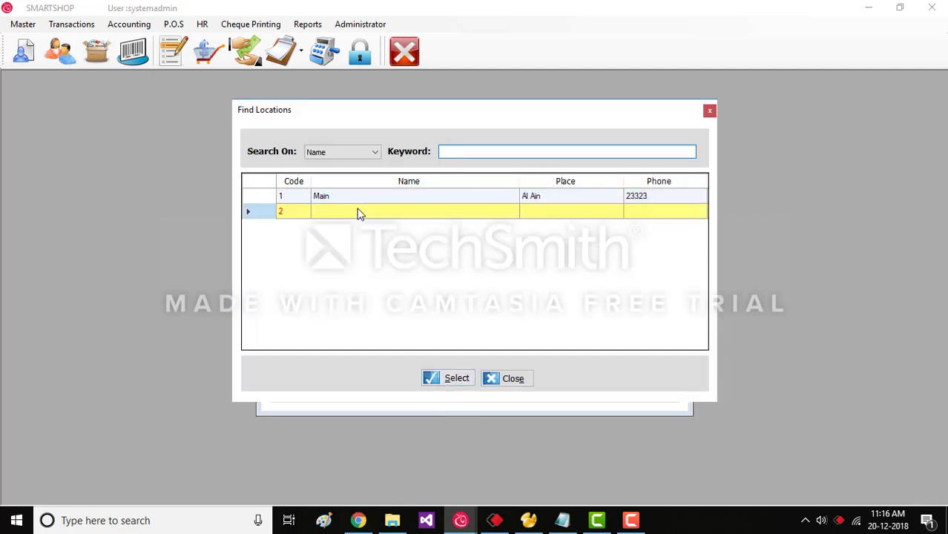
left_click(438, 377)
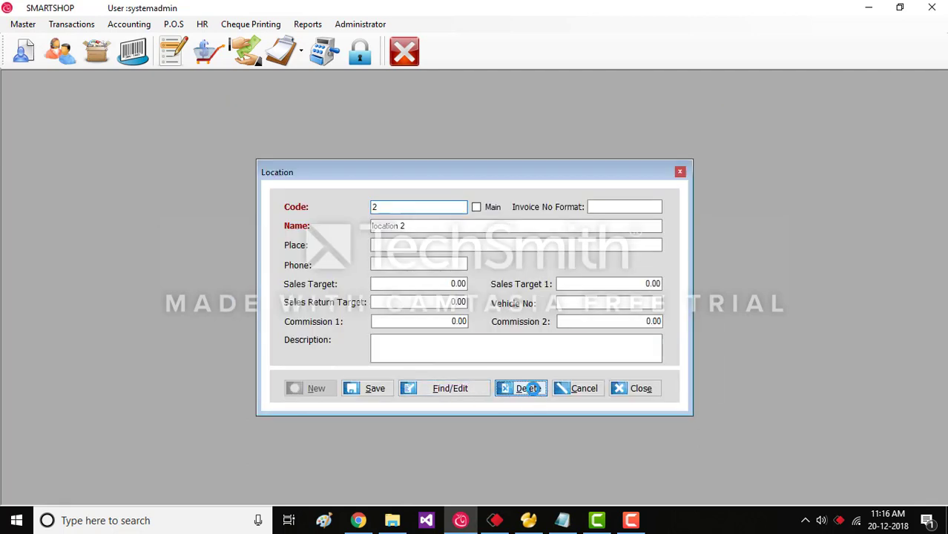
left_click(528, 388)
left_click(496, 306)
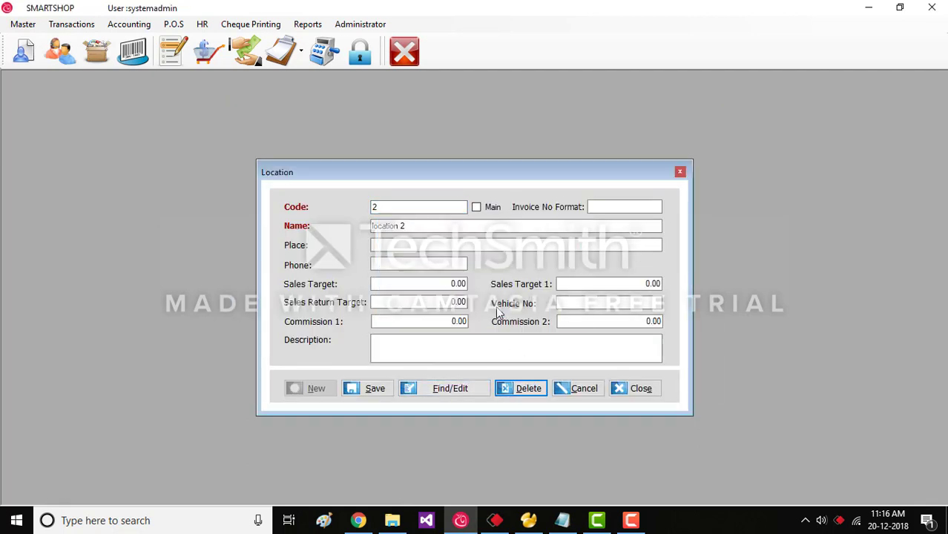
left_click(632, 394)
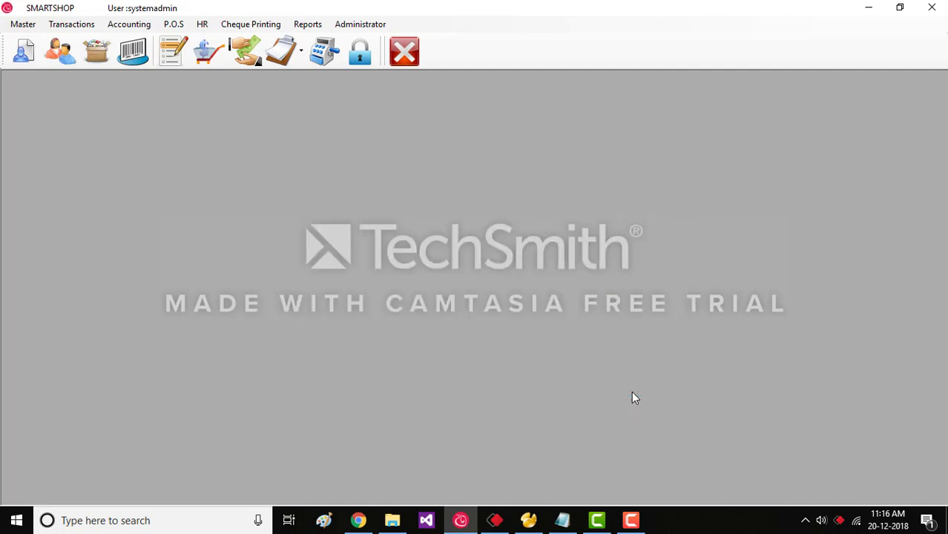
Re-save the DIRHAM currency (DH, FILLS, 2 decimals), then clear the form with New and Cancel.
left_click(19, 24)
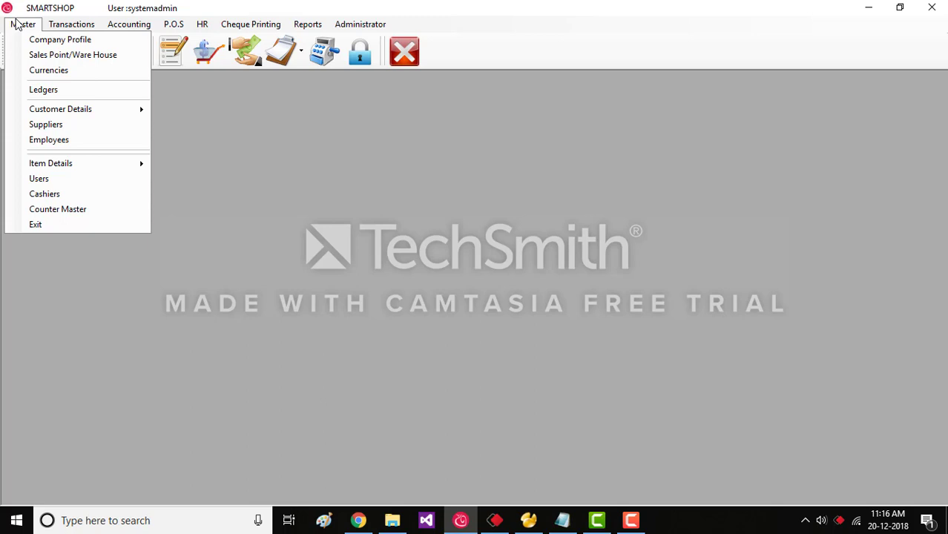
left_click(39, 69)
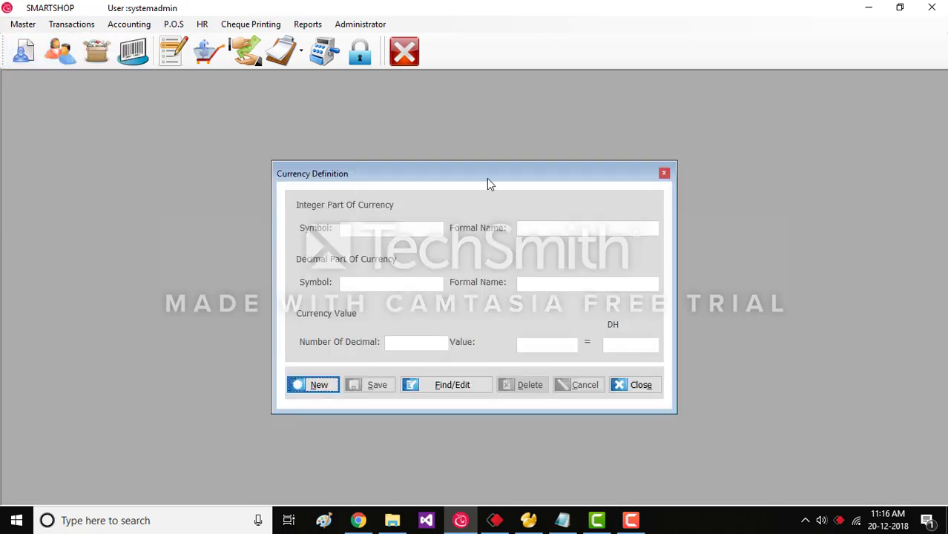
left_click(463, 389)
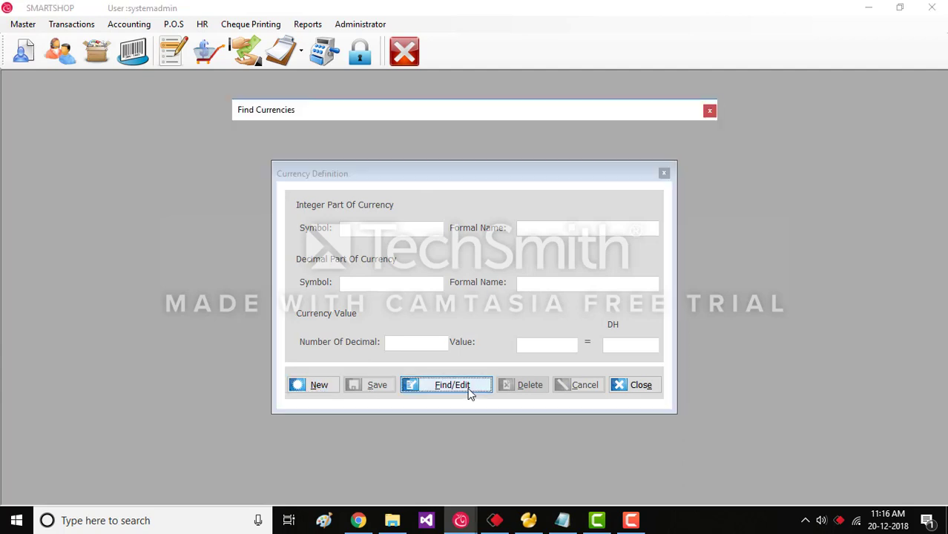
left_click(461, 390)
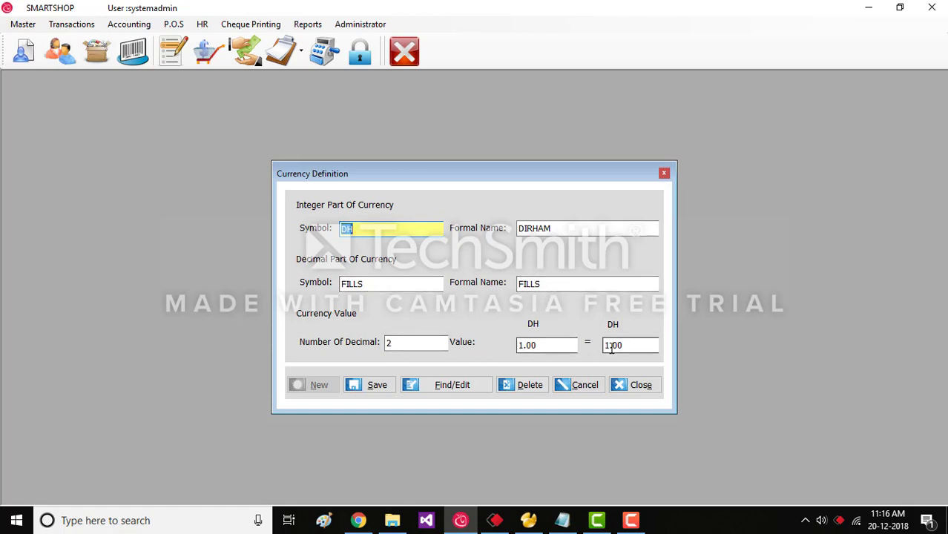
left_click(368, 384)
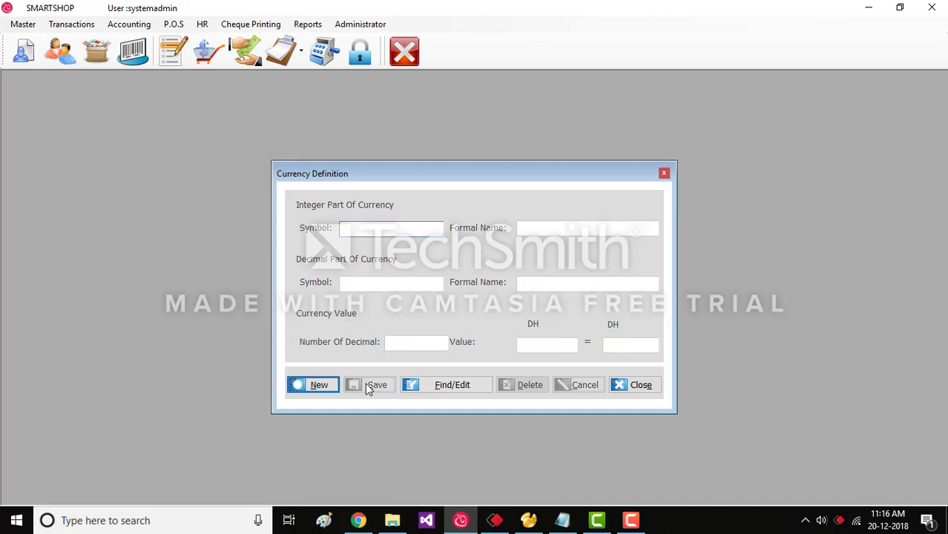
left_click(331, 387)
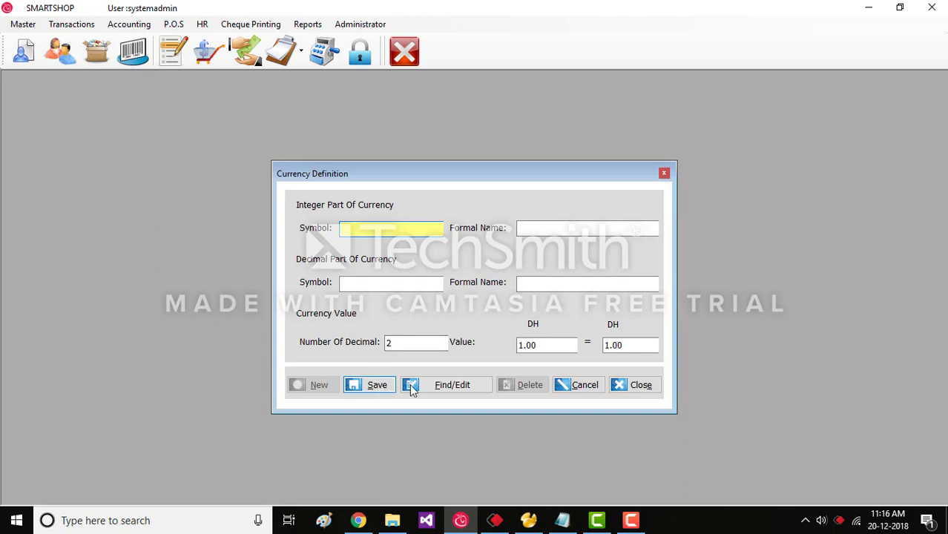
left_click(577, 386)
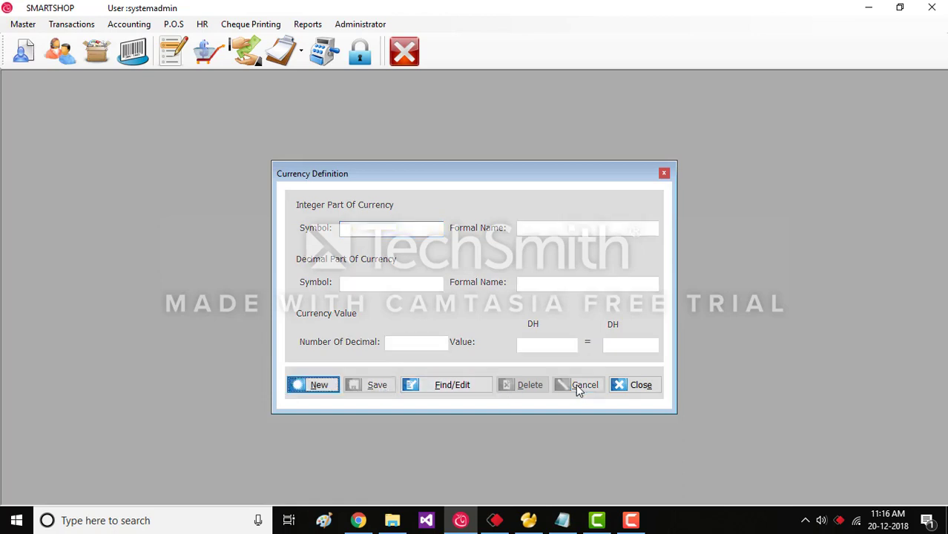
Close Currency Definition, open Ledgers and expand Primary, peeking into Cash On Hand, Current Assets and Fixed Assets.
left_click(640, 386)
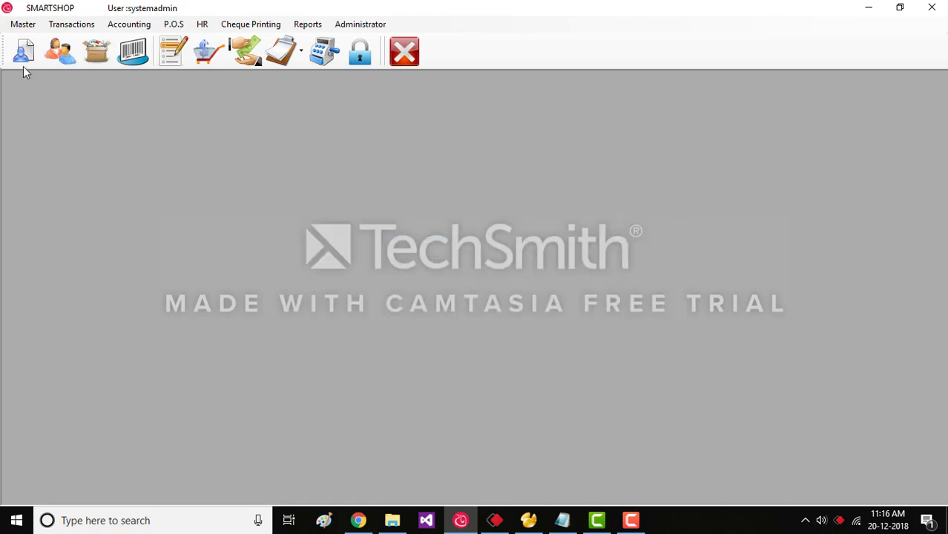
left_click(25, 24)
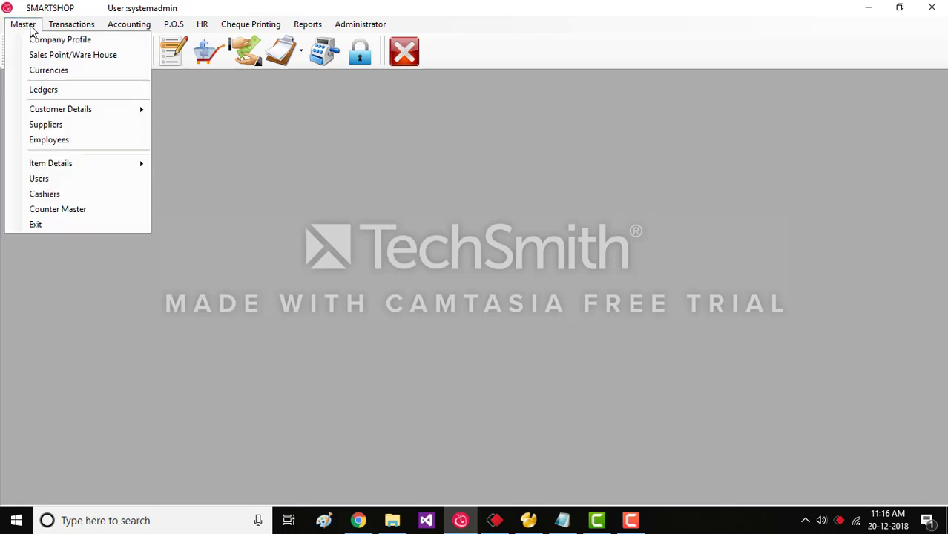
left_click(41, 89)
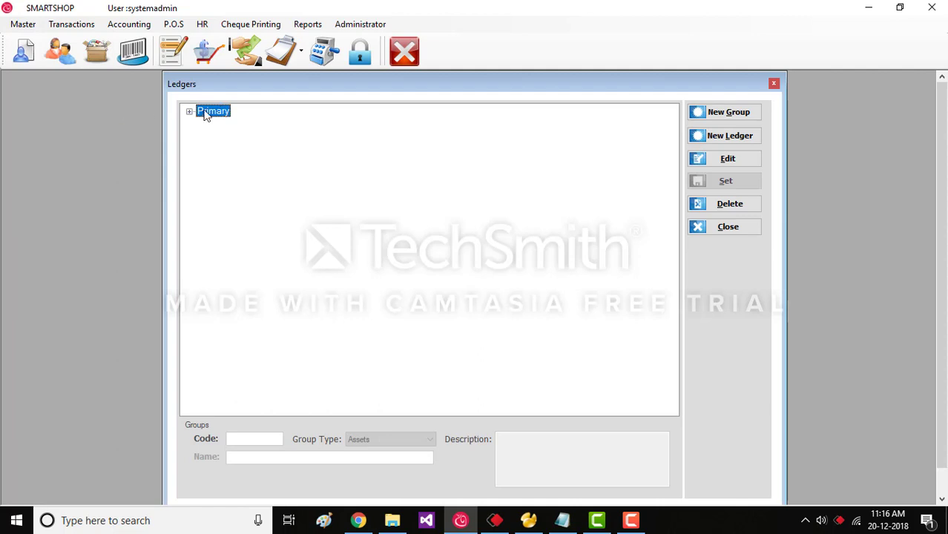
left_click(189, 112)
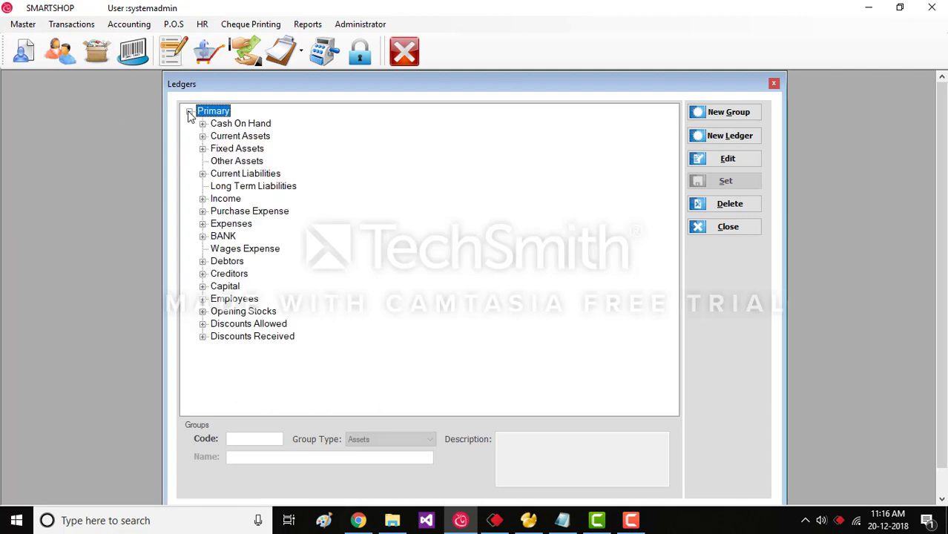
left_click(202, 124)
left_click(202, 124)
left_click(202, 137)
left_click(203, 136)
left_click(202, 149)
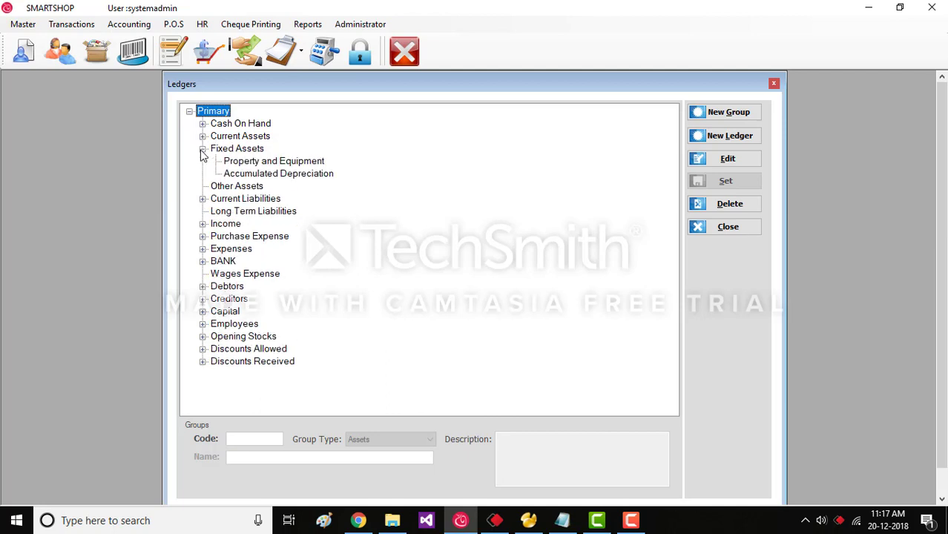
left_click(202, 150)
left_click(203, 125)
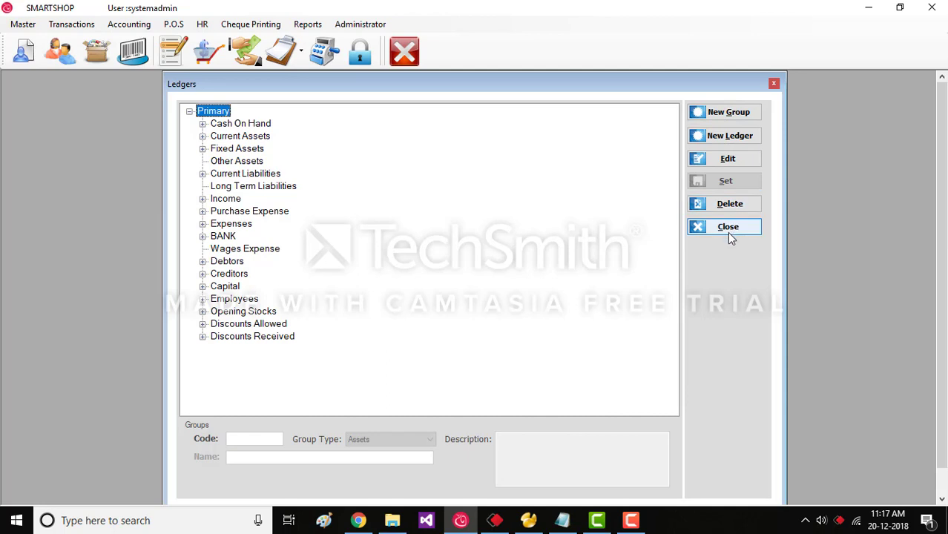
Review Capital, Employees, Opening Stocks and Discounts groups, expand Discounts Received, then close Ledgers.
left_click(219, 289)
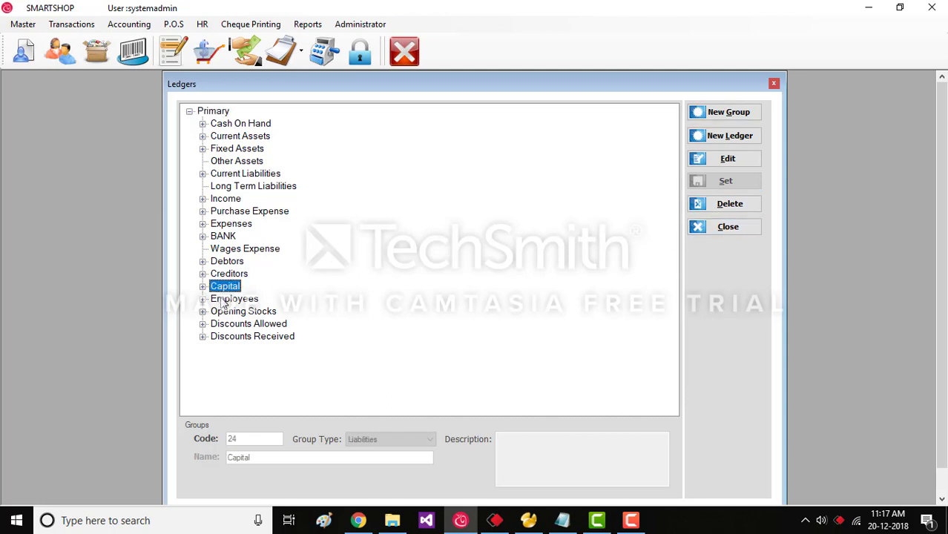
left_click(222, 299)
left_click(228, 312)
left_click(233, 325)
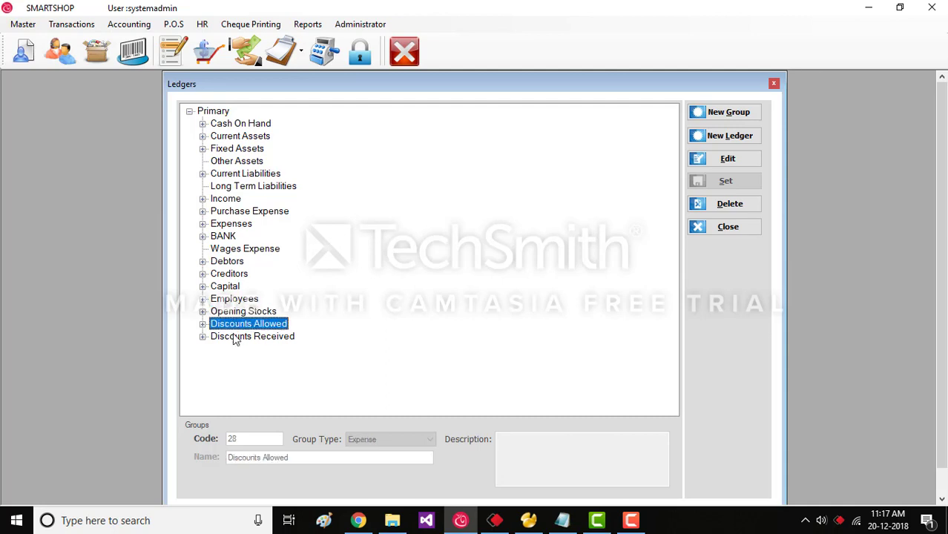
left_click(235, 337)
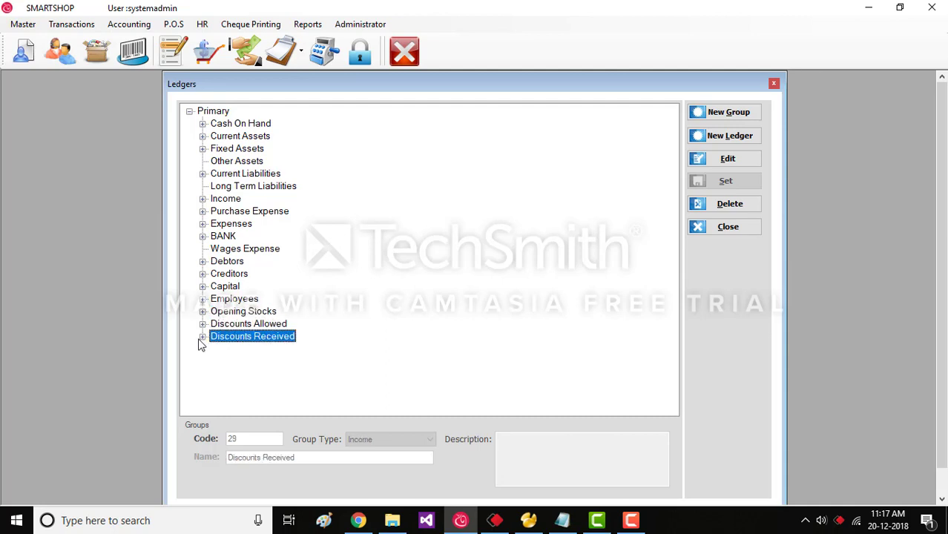
left_click(200, 337)
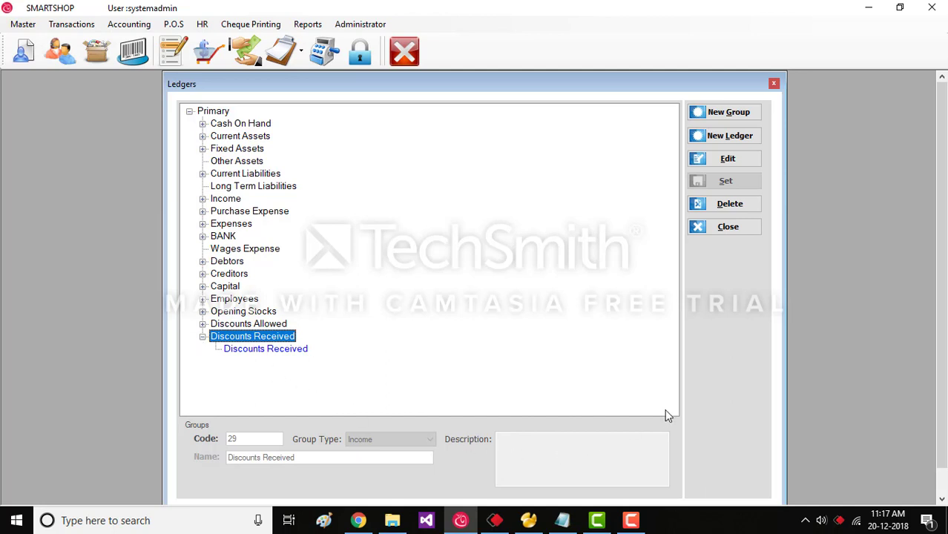
left_click(774, 84)
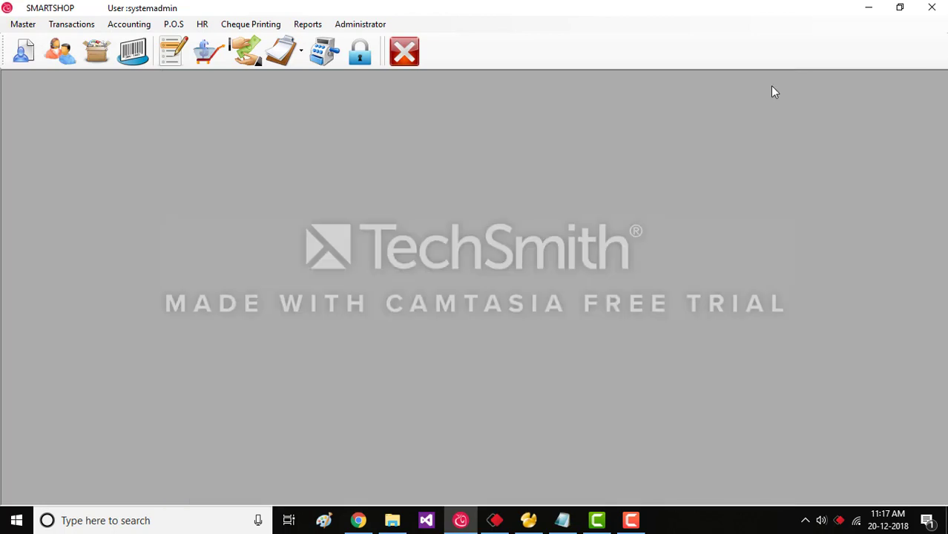
Open Customer Types and save a new test customer type.
left_click(23, 24)
mouse_move(49, 115)
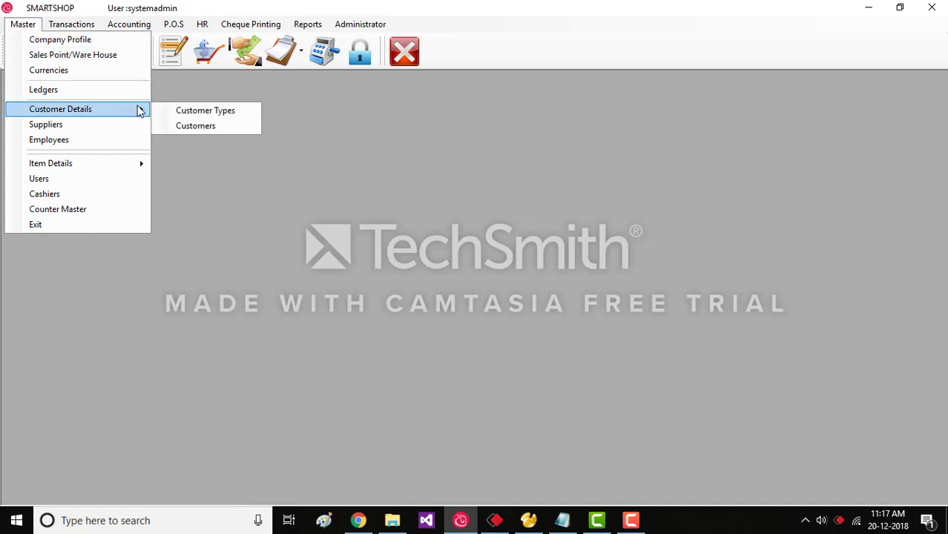
left_click(202, 112)
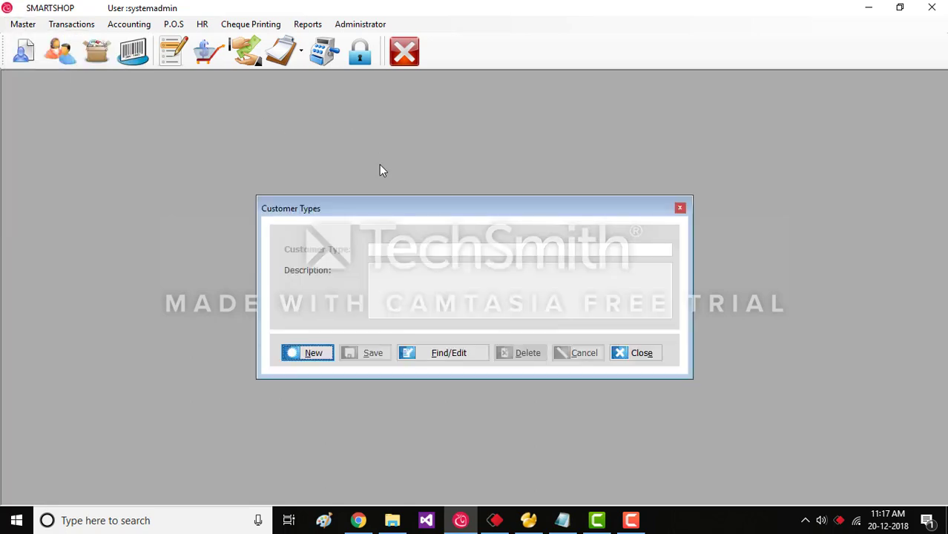
left_click(316, 359)
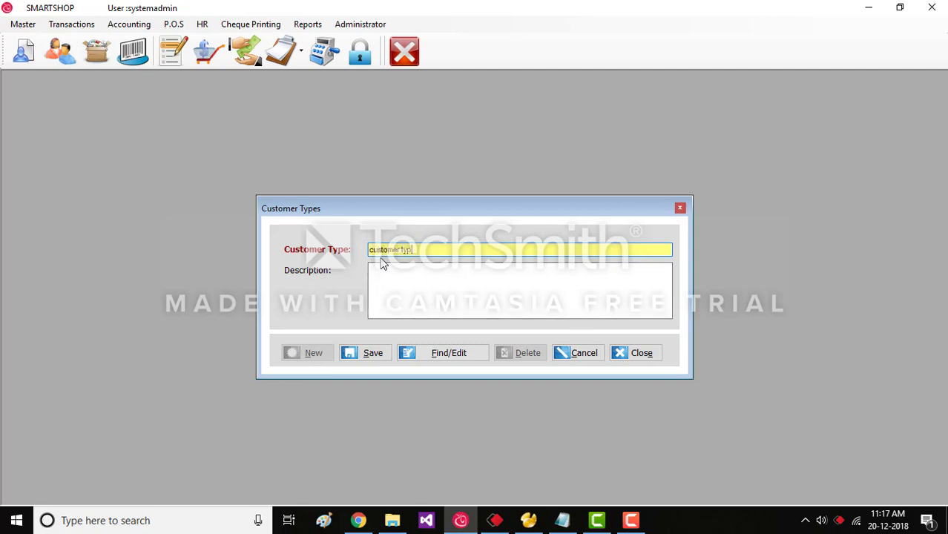
left_click(373, 354)
Browse the saved customer types, load Regular Customer, then cancel it.
left_click(442, 353)
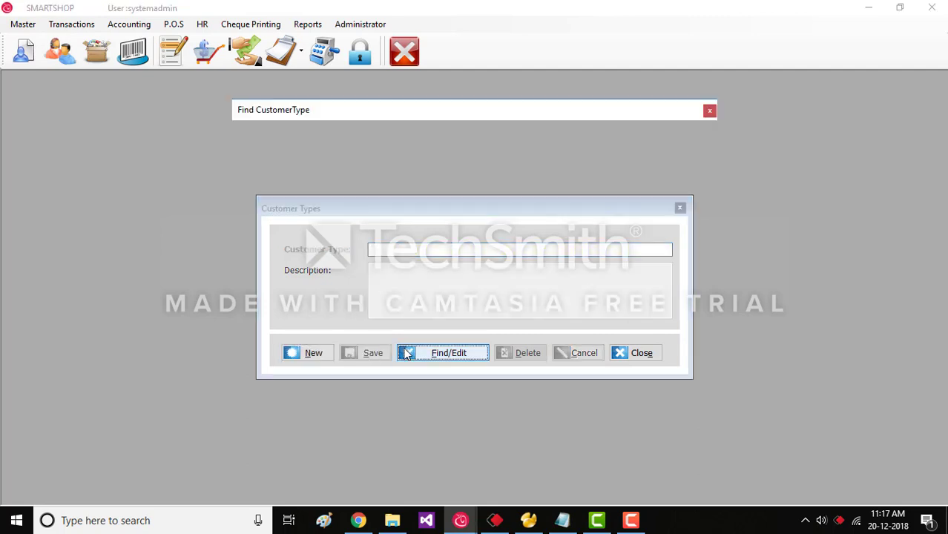
left_click(308, 214)
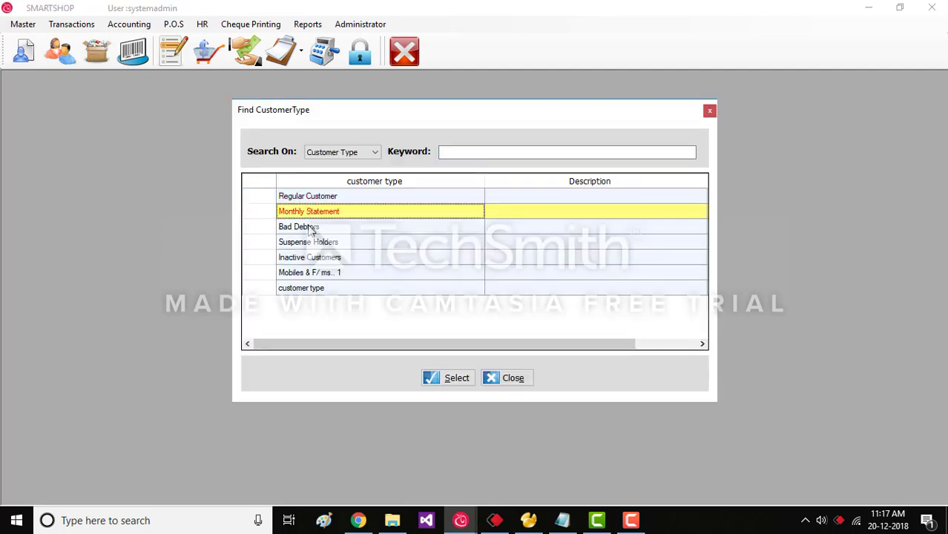
left_click(310, 240)
left_click(316, 259)
left_click(319, 271)
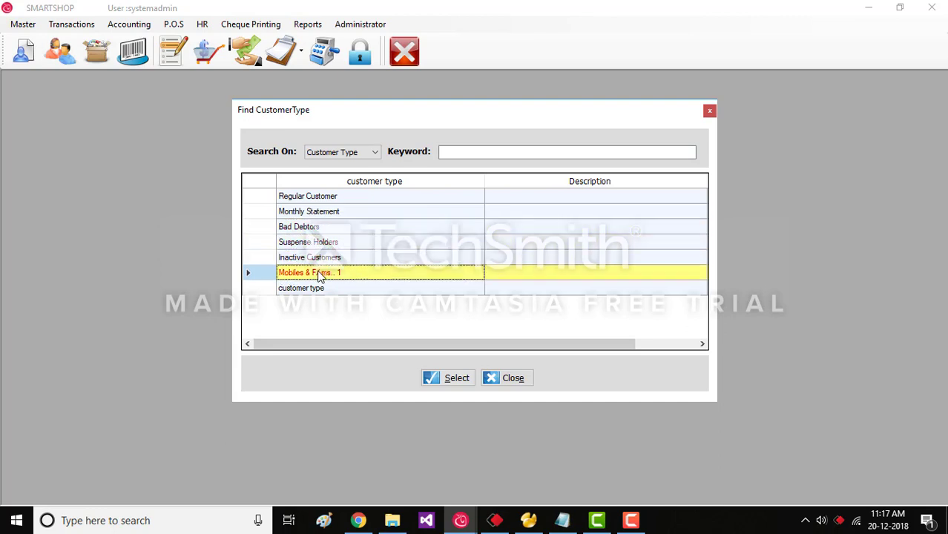
left_click(322, 197)
left_click(432, 378)
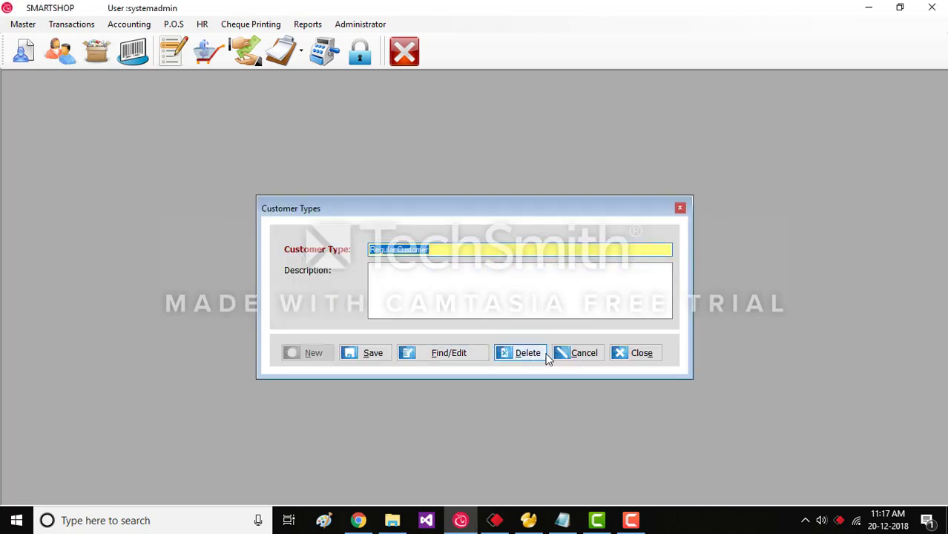
left_click(558, 355)
Delete the test customer type with confirmation and close the Customer Types form.
left_click(442, 356)
left_click(375, 286)
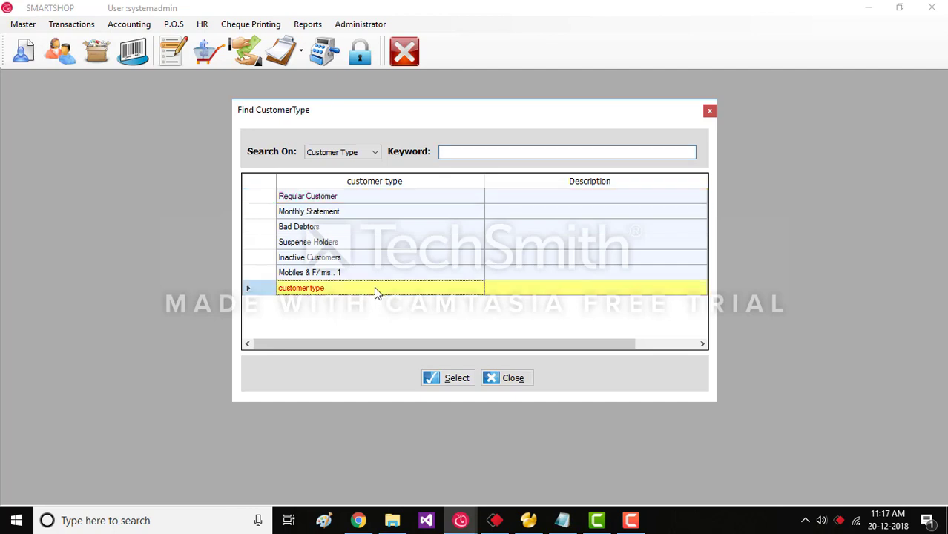
left_click(439, 378)
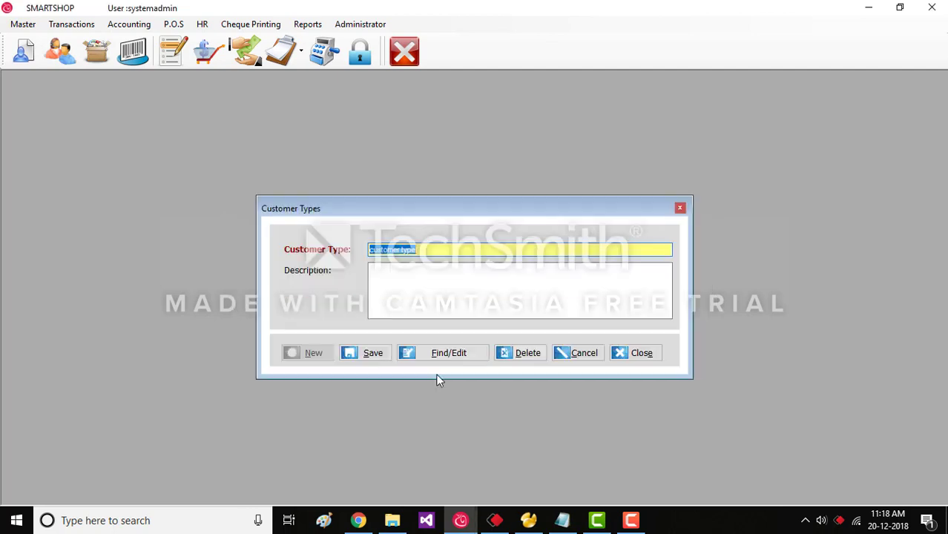
left_click(524, 356)
left_click(493, 311)
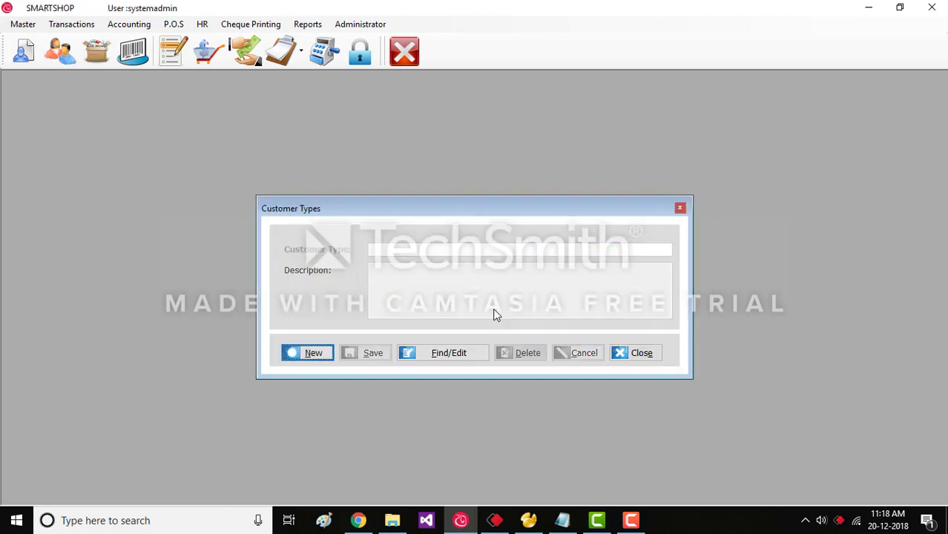
left_click(644, 354)
left_click(15, 25)
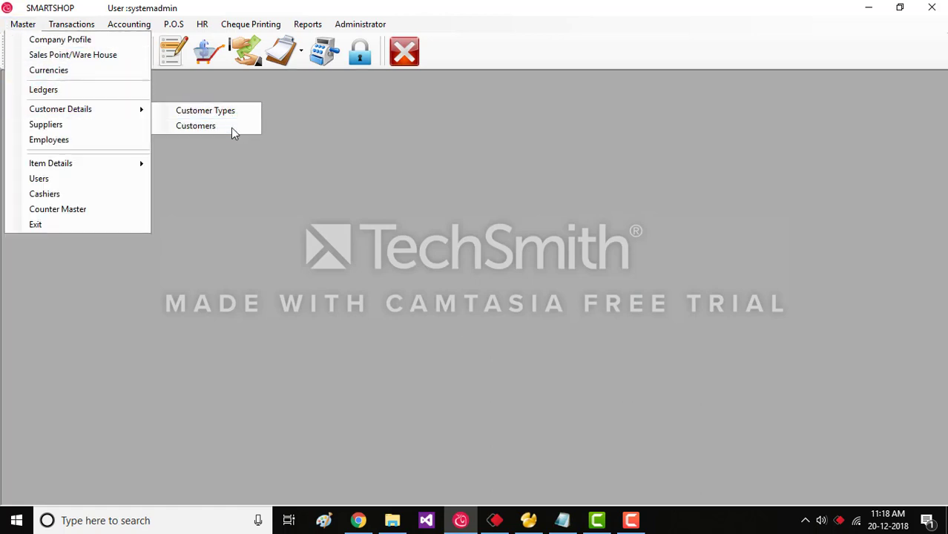
Start a new customer record (code 5) named 'new customer'.
left_click(231, 127)
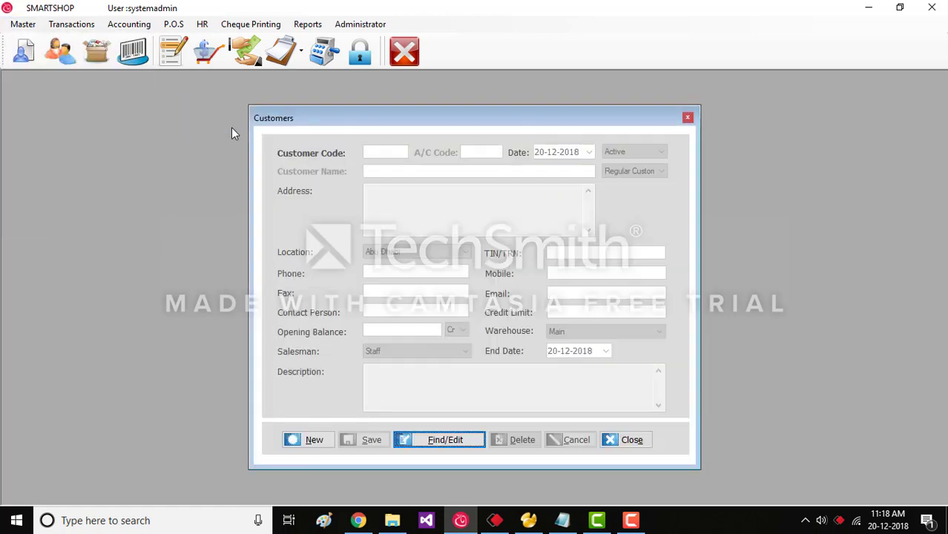
left_click(307, 439)
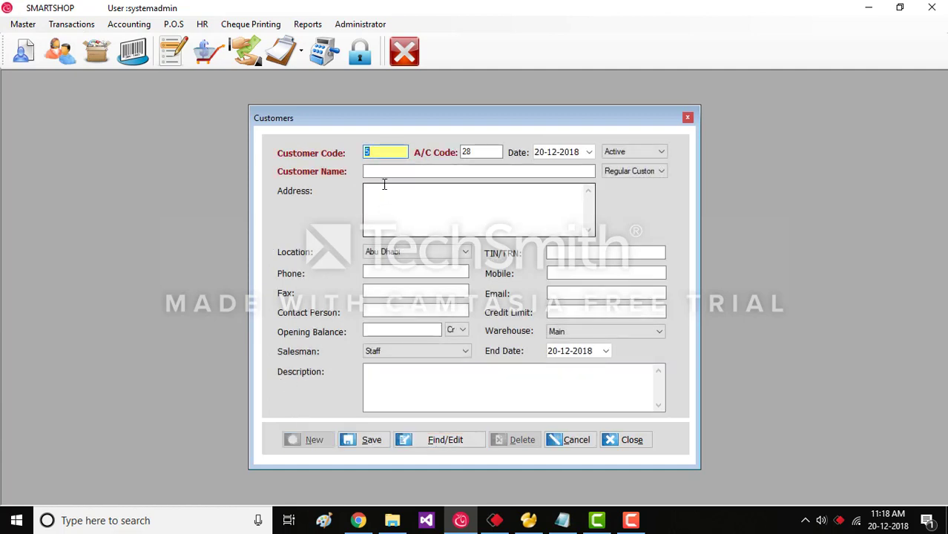
left_click(382, 173)
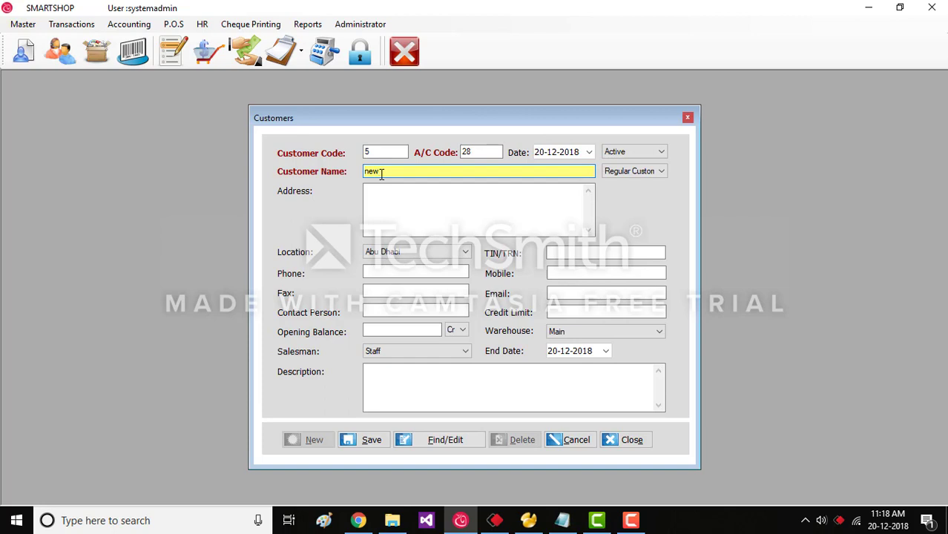
type("new customer")
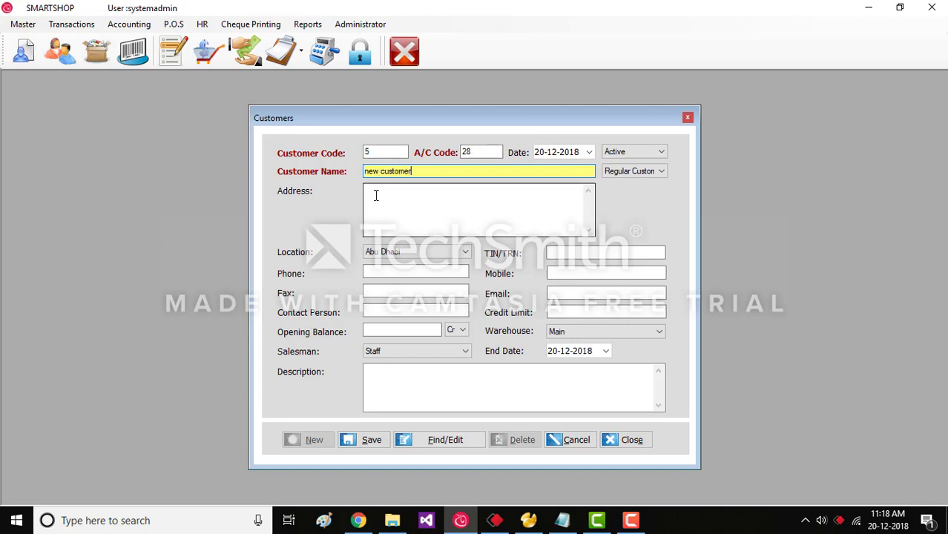
left_click(377, 195)
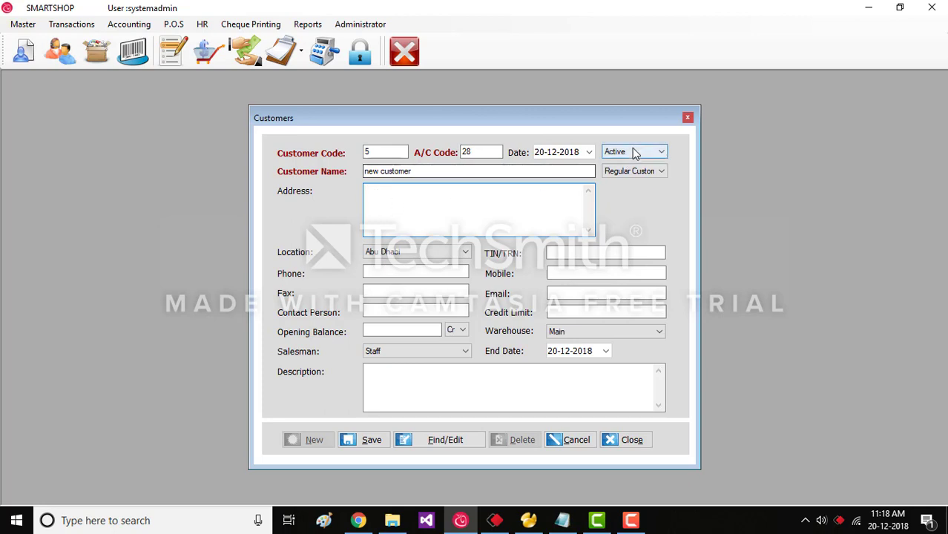
Keep Regular Customer type and Abu Dhabi location, then save the customer.
left_click(643, 171)
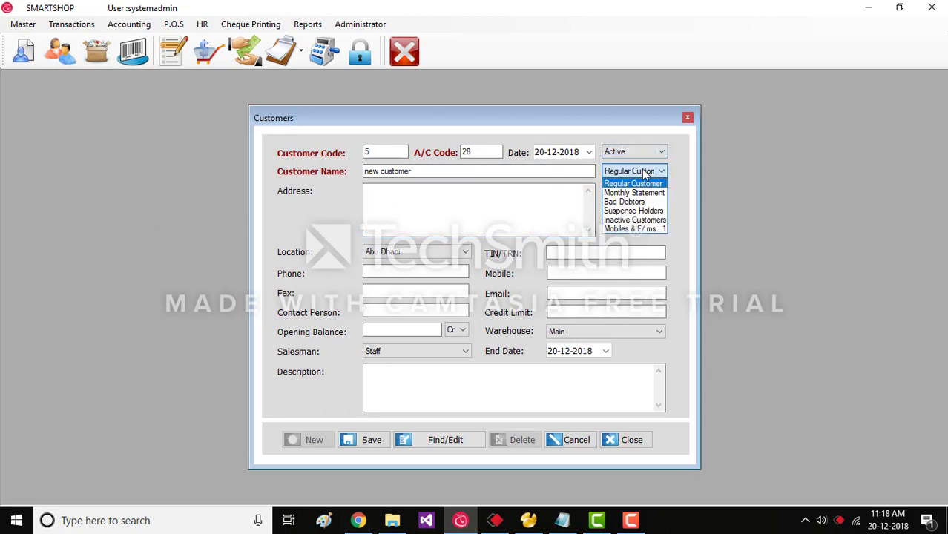
left_click(644, 173)
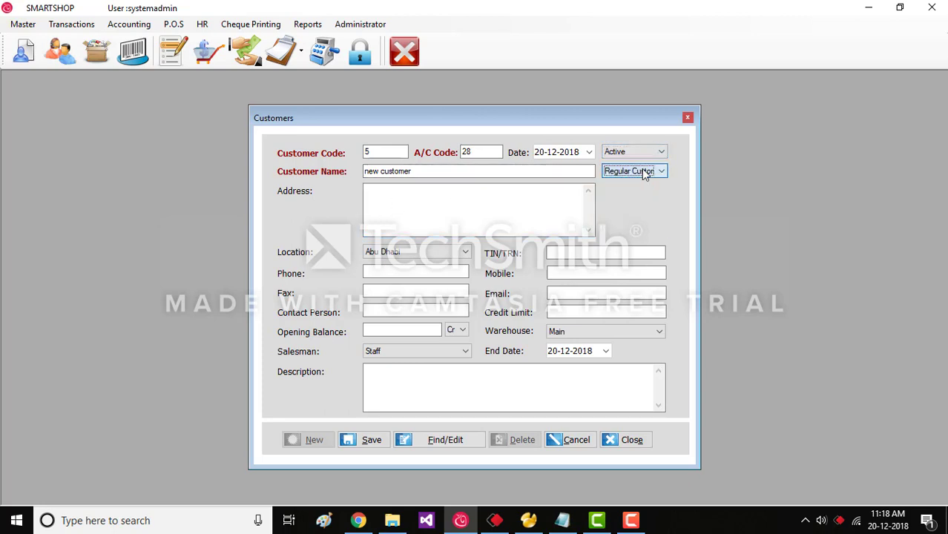
left_click(423, 258)
left_click(423, 257)
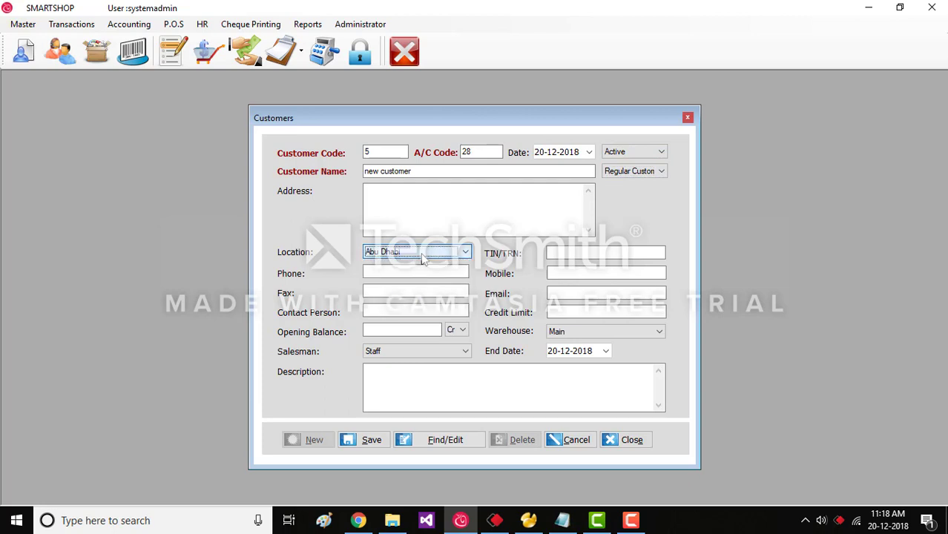
left_click(569, 253)
left_click(455, 274)
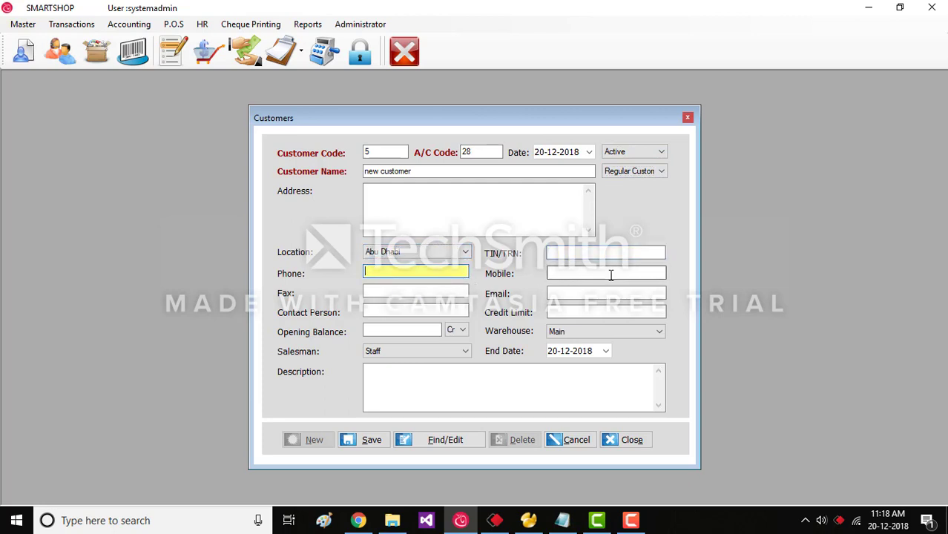
left_click(609, 274)
left_click(457, 290)
left_click(592, 291)
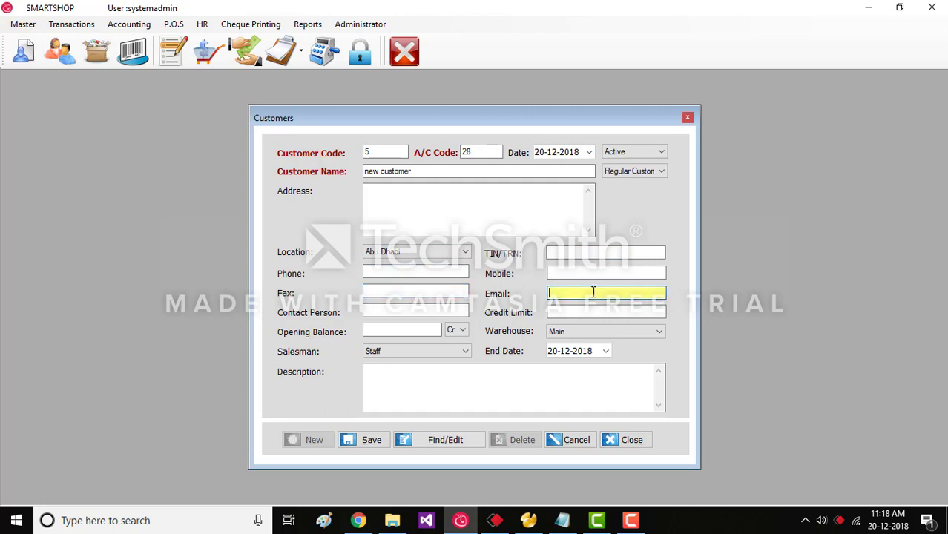
left_click(456, 332)
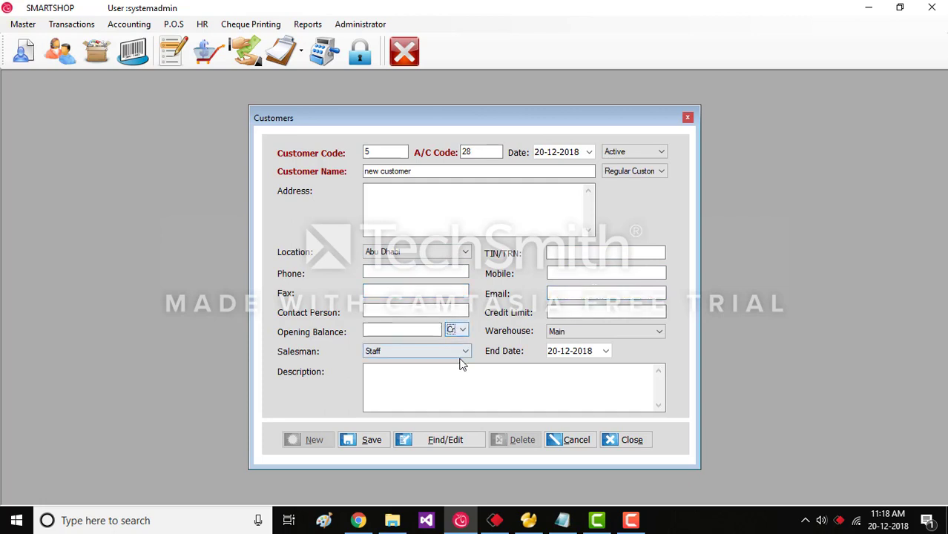
left_click(499, 373)
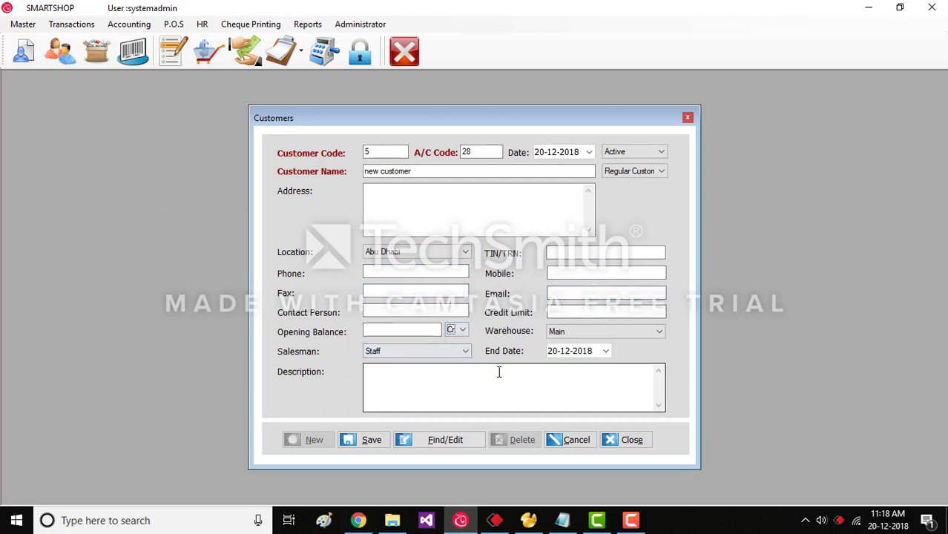
left_click(374, 442)
Browse the customer list, load CUSTOMER 1, then cancel without changes.
left_click(419, 440)
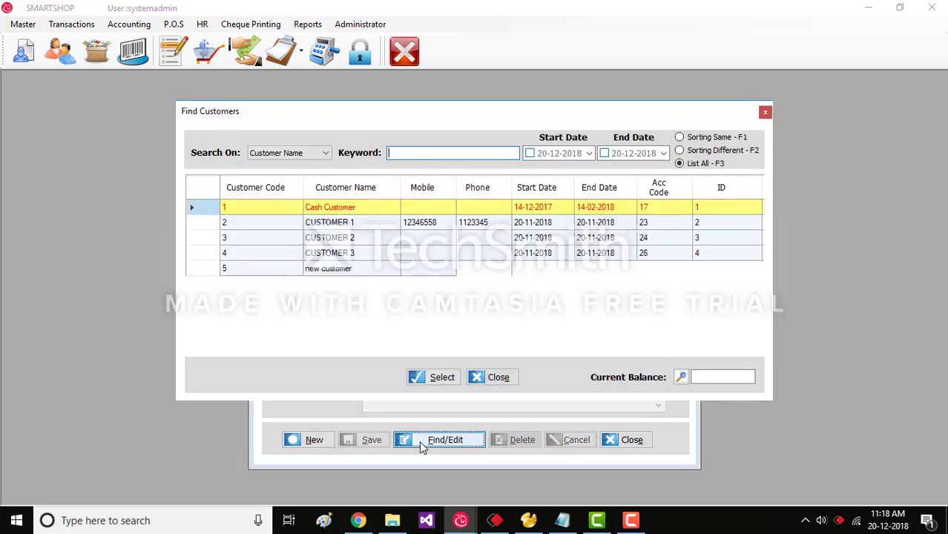
left_click(363, 271)
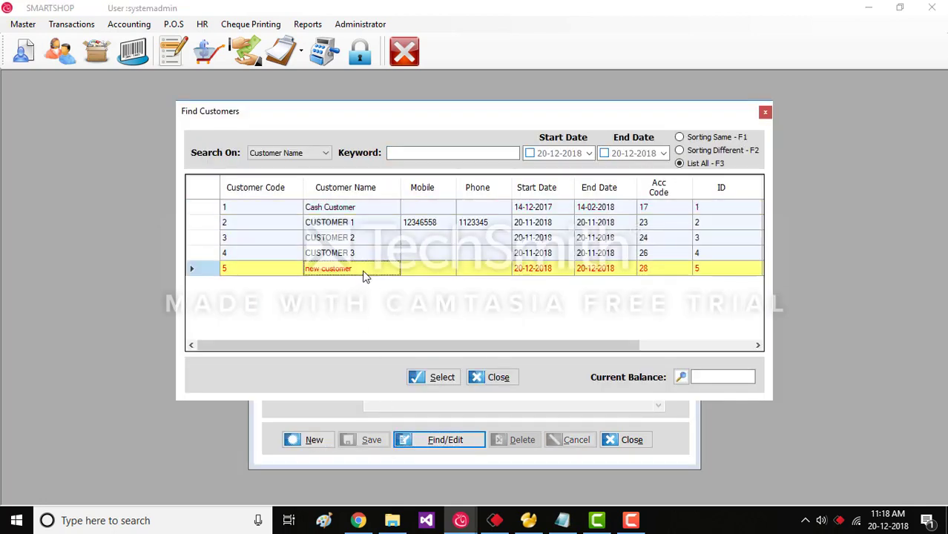
left_click(359, 210)
left_click(368, 224)
left_click(439, 378)
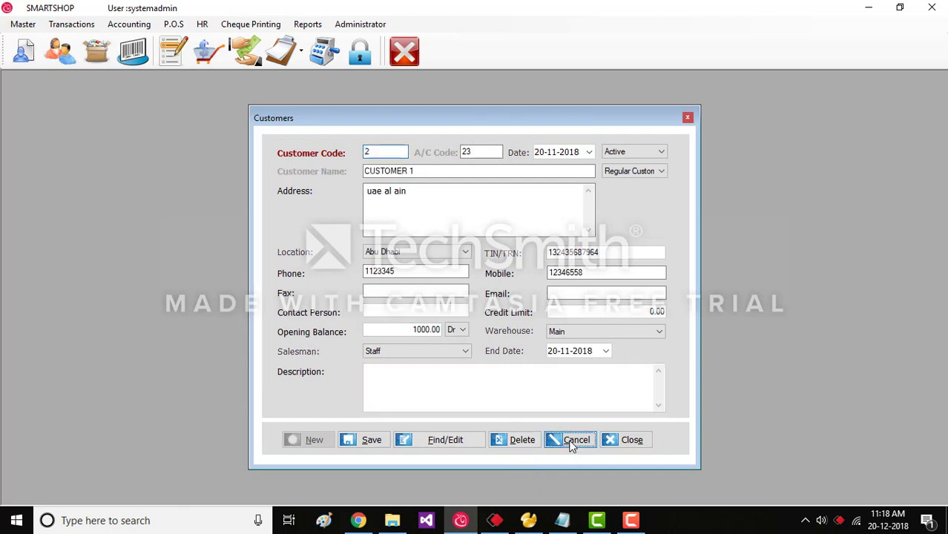
left_click(571, 441)
Load 'new customer', delete it with confirmation, and close the Customers window.
left_click(475, 439)
left_click(356, 268)
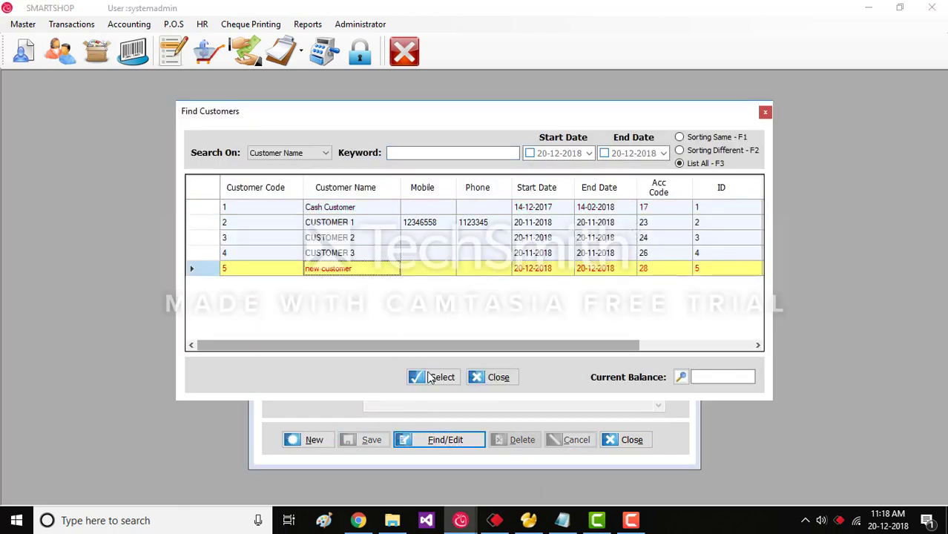
left_click(433, 377)
left_click(517, 442)
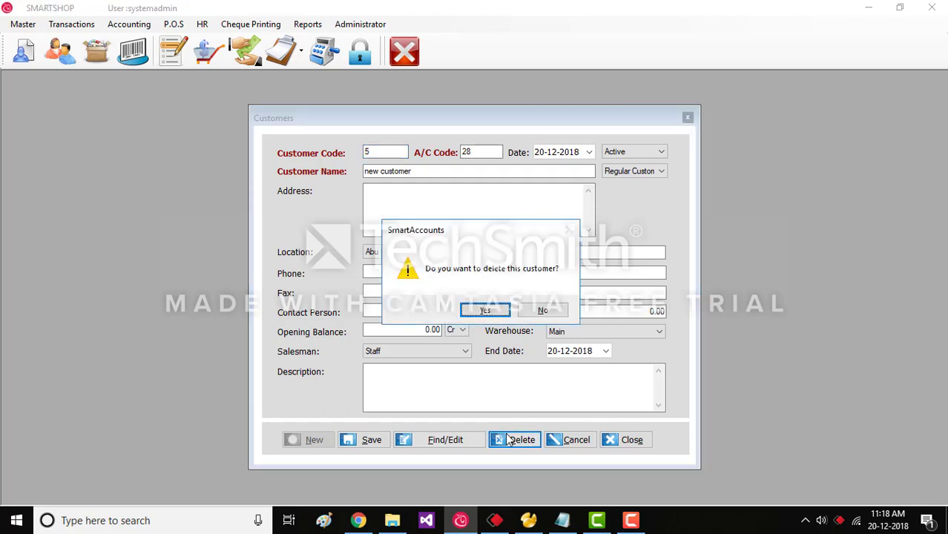
left_click(485, 310)
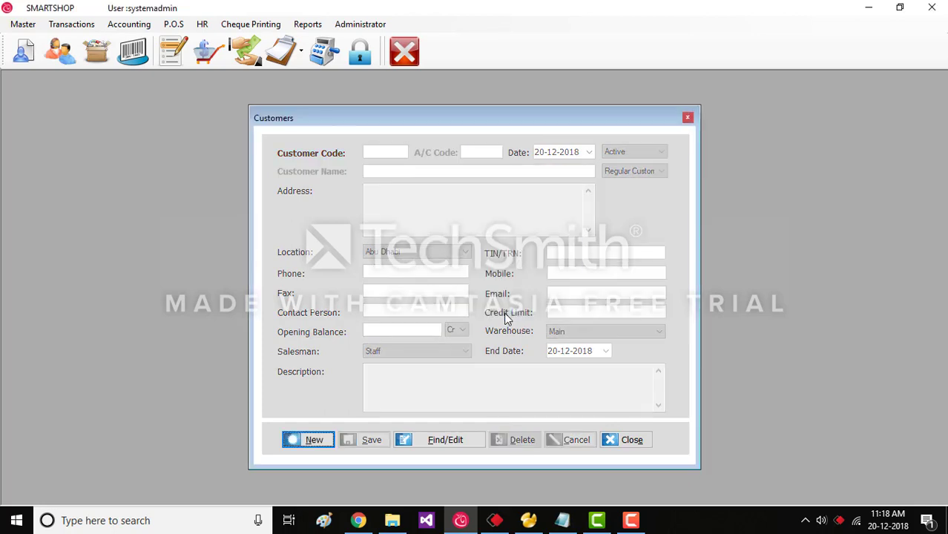
left_click(609, 444)
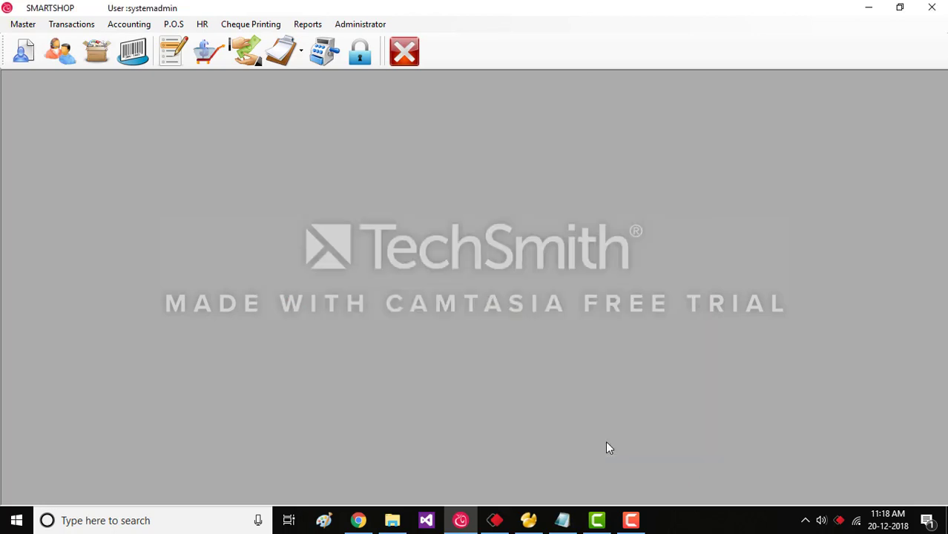
Start a new supplier (code 3) marked Active, with Abu Dhabi as location.
left_click(20, 26)
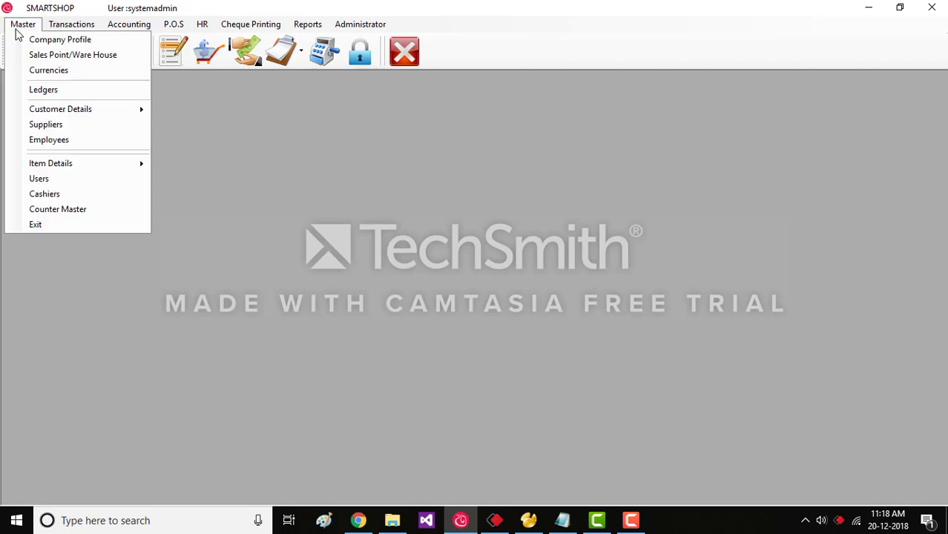
left_click(71, 124)
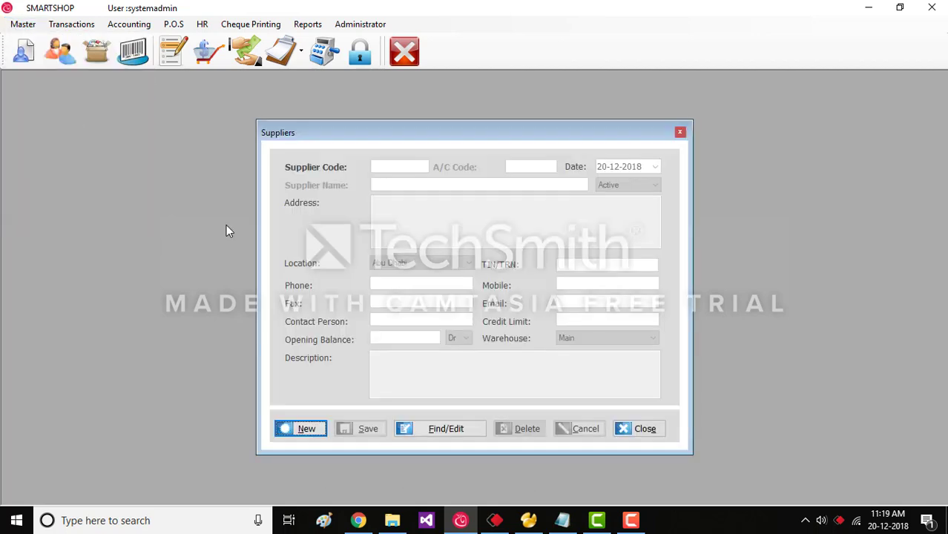
left_click(290, 428)
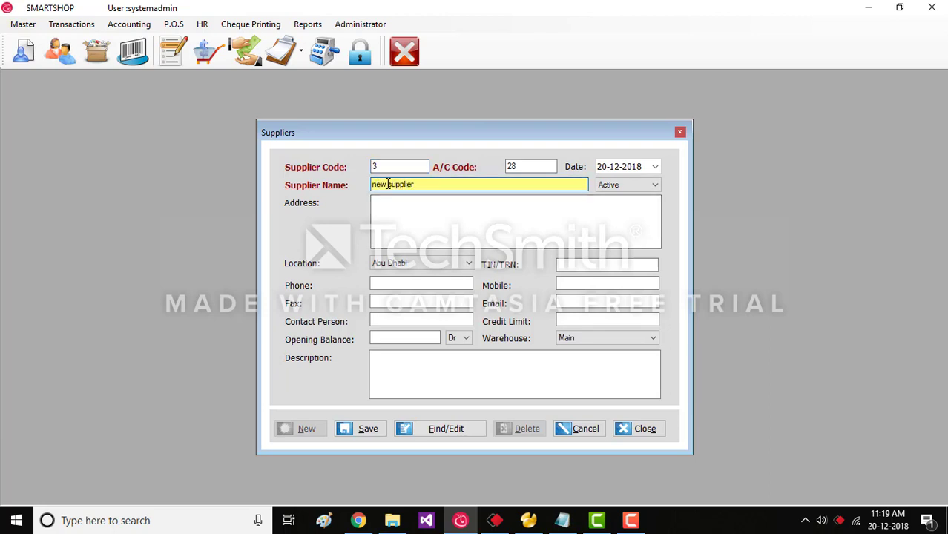
left_click(615, 187)
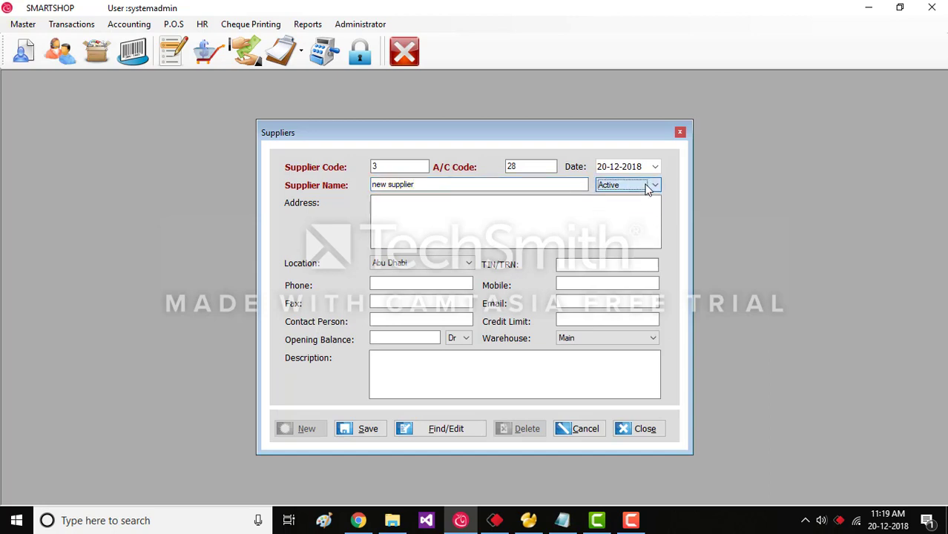
left_click(416, 269)
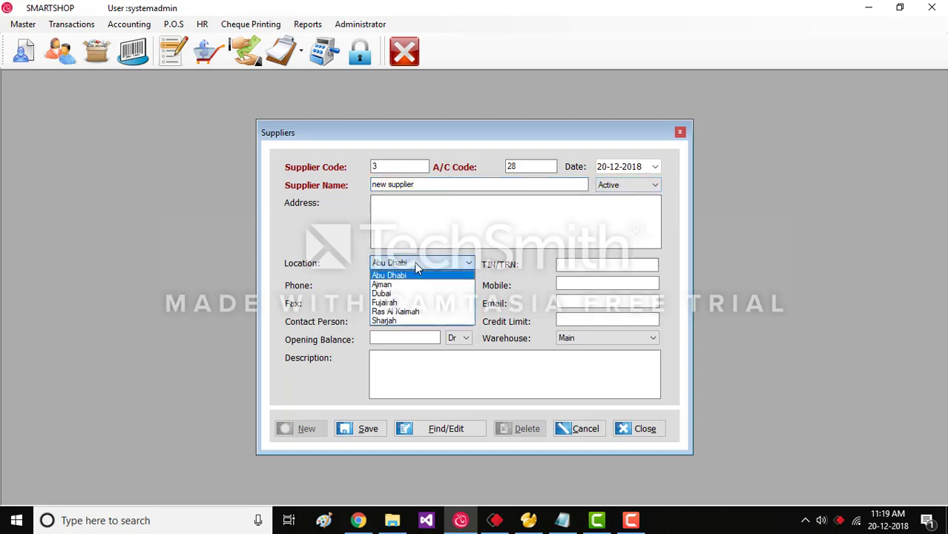
left_click(417, 269)
Leave the contact fields blank, keep Dr for the opening balance, and save the supplier.
left_click(584, 268)
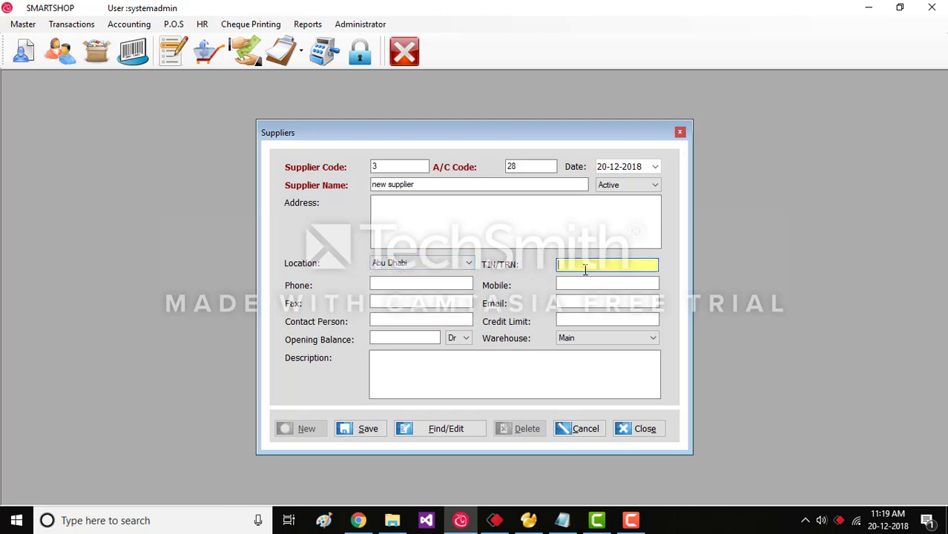
left_click(427, 282)
left_click(607, 283)
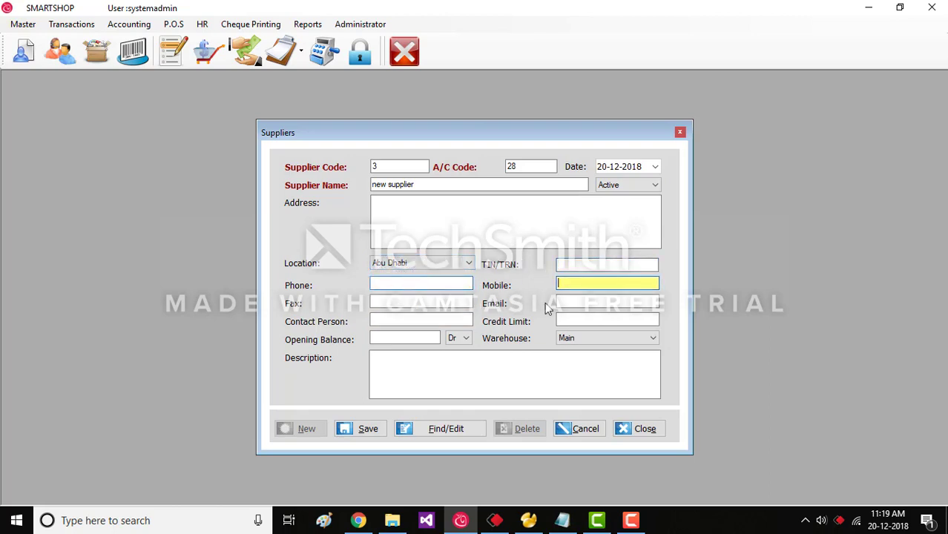
left_click(424, 301)
left_click(638, 303)
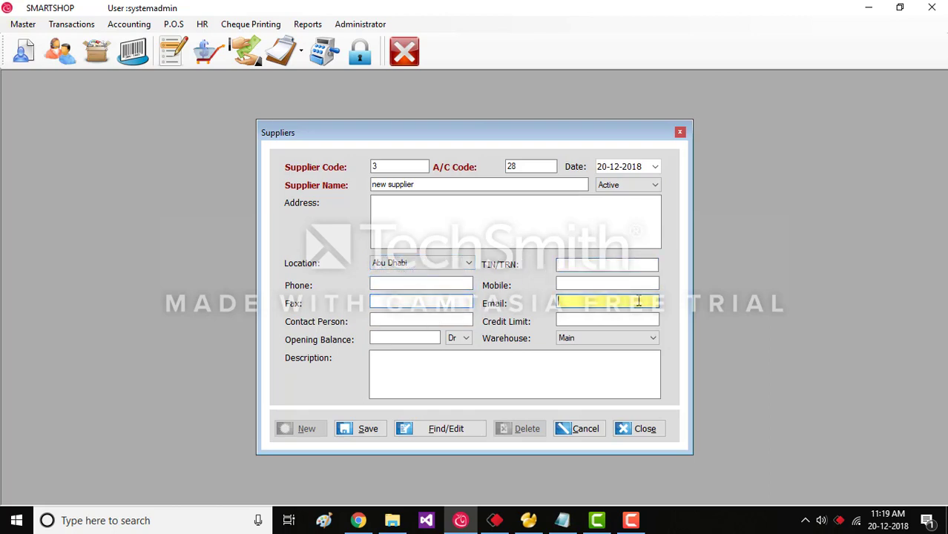
left_click(433, 321)
left_click(604, 321)
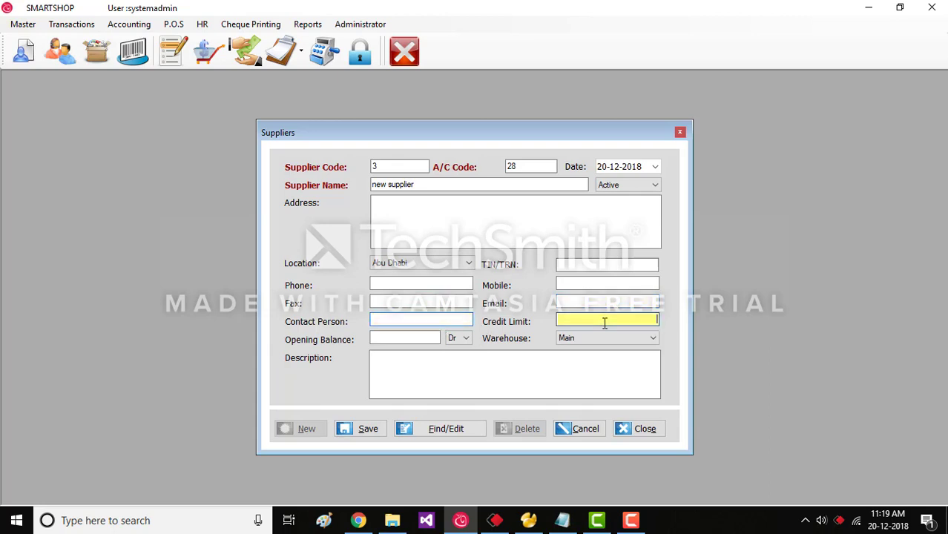
left_click(463, 339)
left_click(458, 348)
left_click(408, 339)
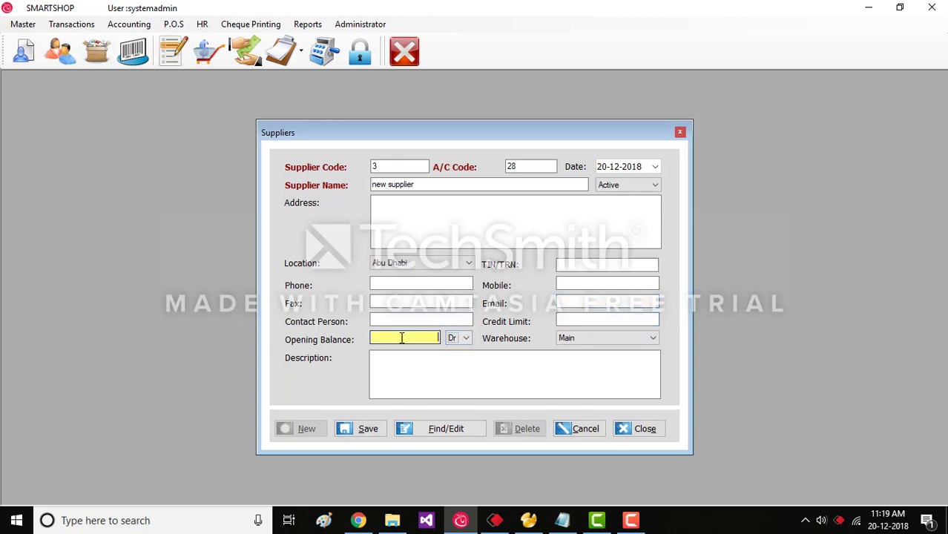
left_click(376, 433)
Look up the 'new supplier' record (code 3) and load it into the Suppliers form.
left_click(425, 432)
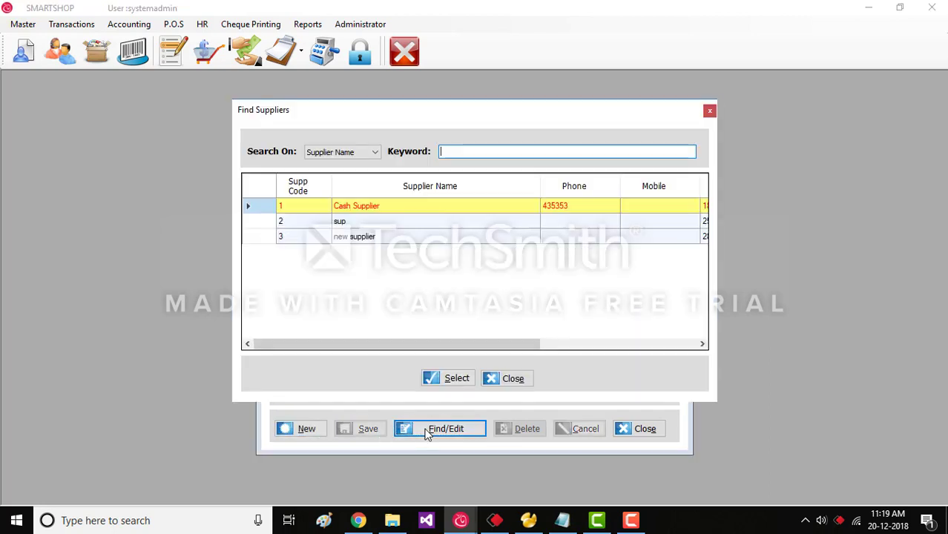
left_click(347, 236)
left_click(349, 221)
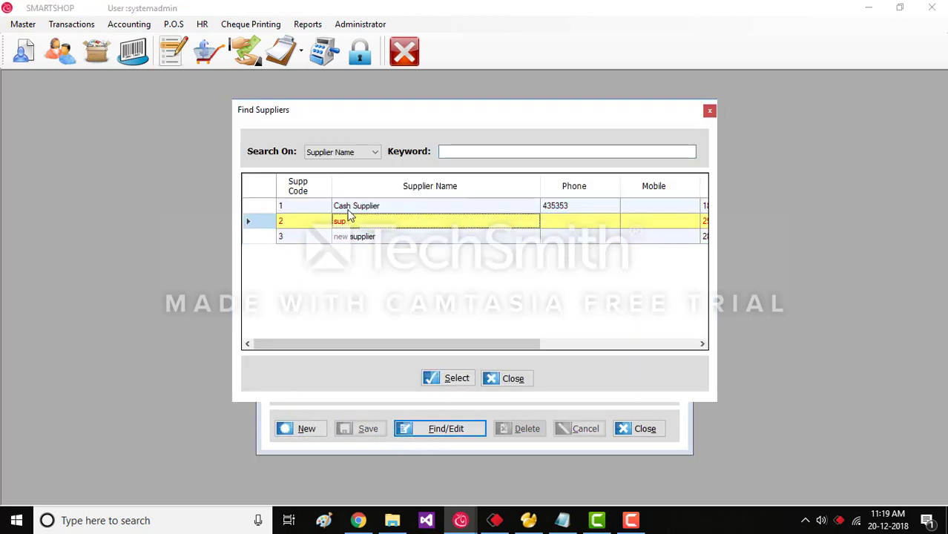
left_click(349, 210)
left_click(367, 237)
left_click(451, 378)
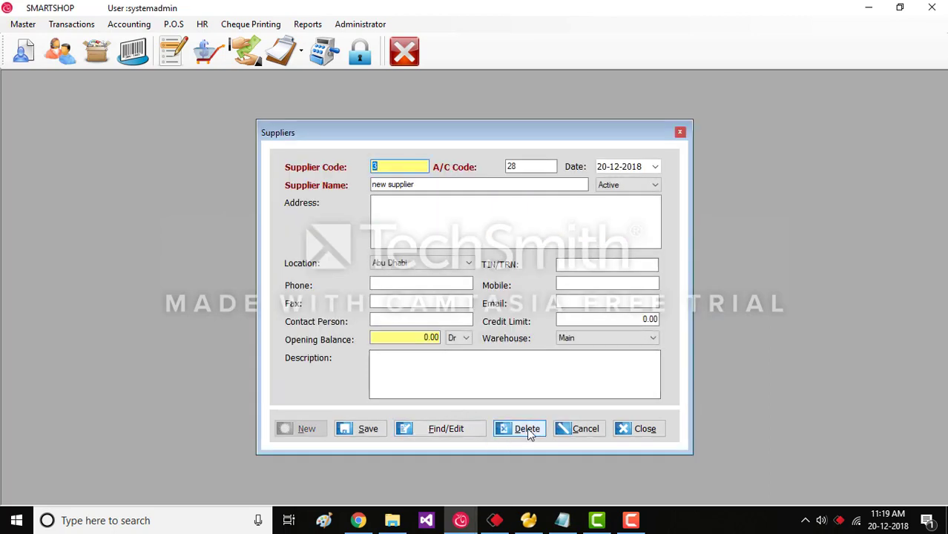
Delete the new supplier with confirmation, close the Suppliers form and bring up the Master menu.
left_click(527, 431)
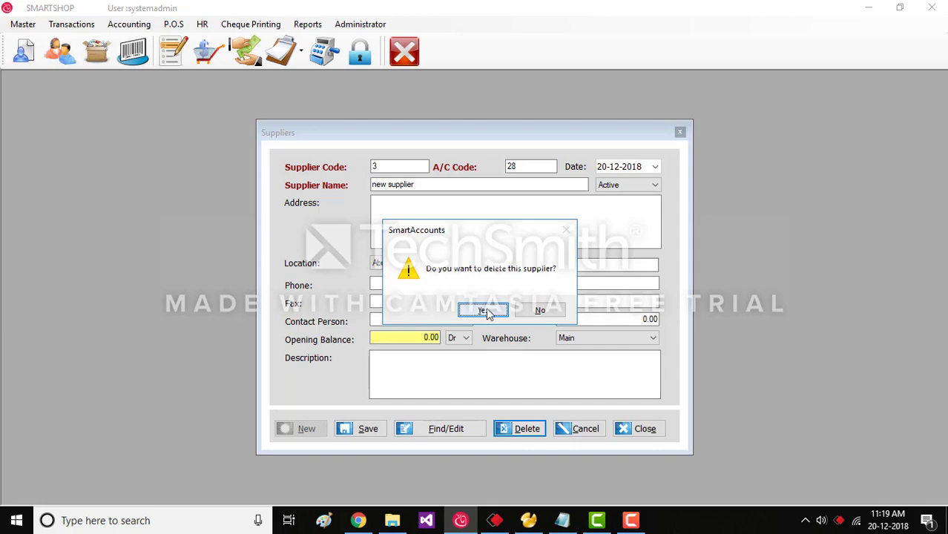
left_click(484, 311)
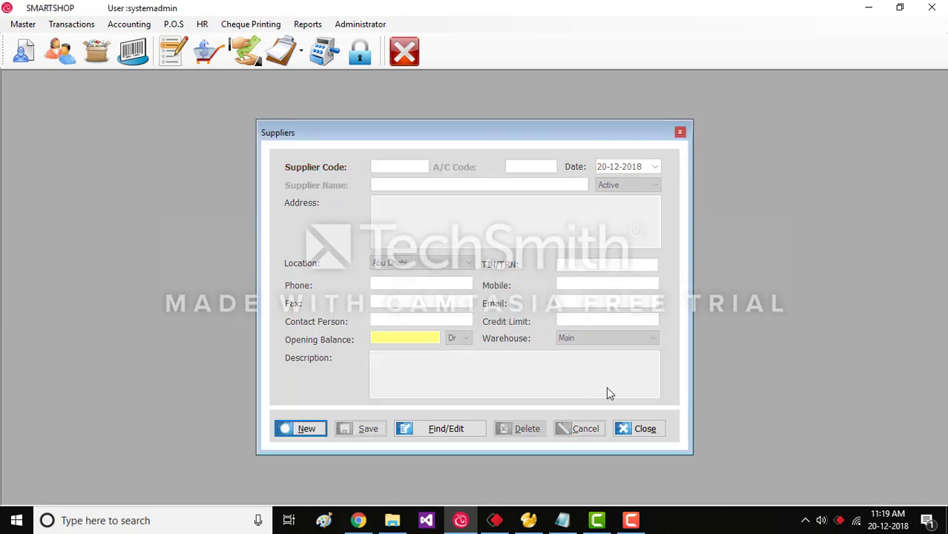
left_click(627, 429)
left_click(16, 25)
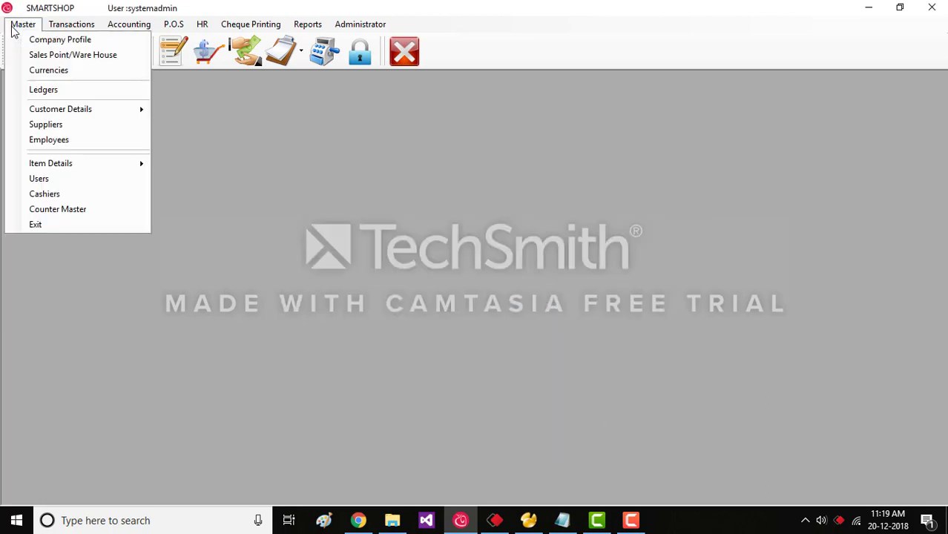
Start a new employee record named 'Employee name' with status Active.
left_click(82, 142)
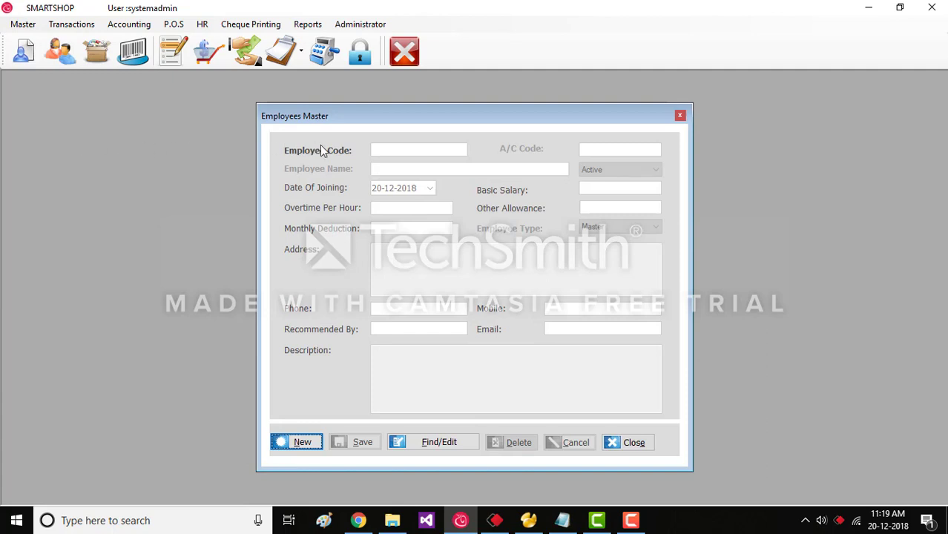
left_click(302, 442)
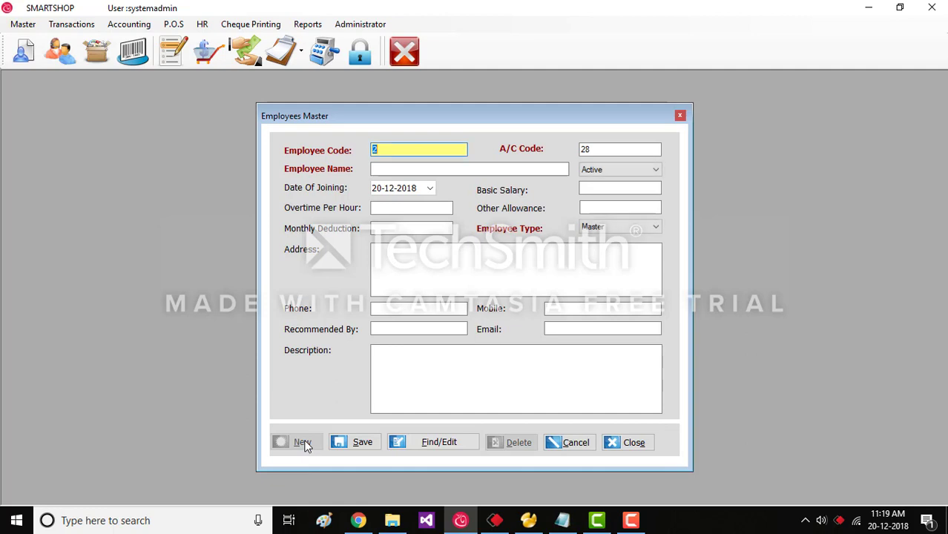
left_click(389, 170)
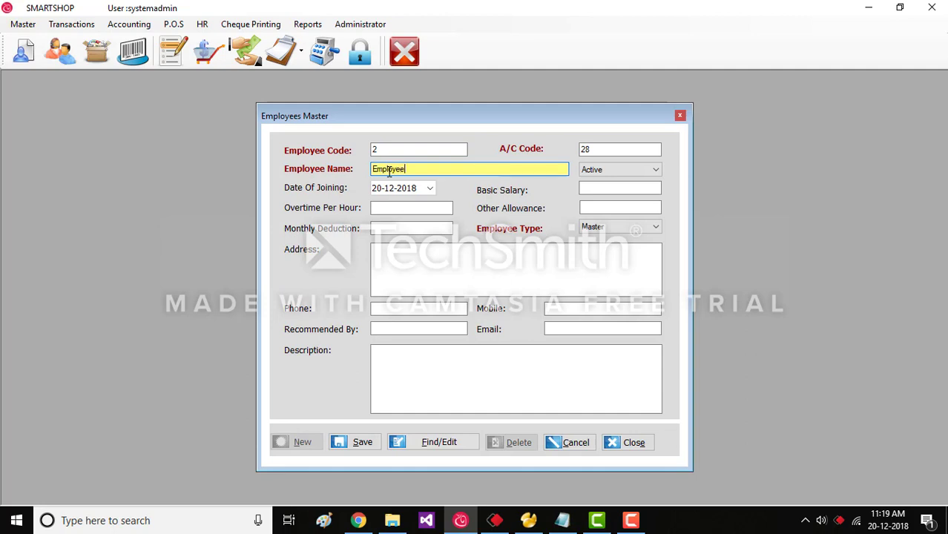
type("Employee name")
left_click(595, 171)
left_click(597, 172)
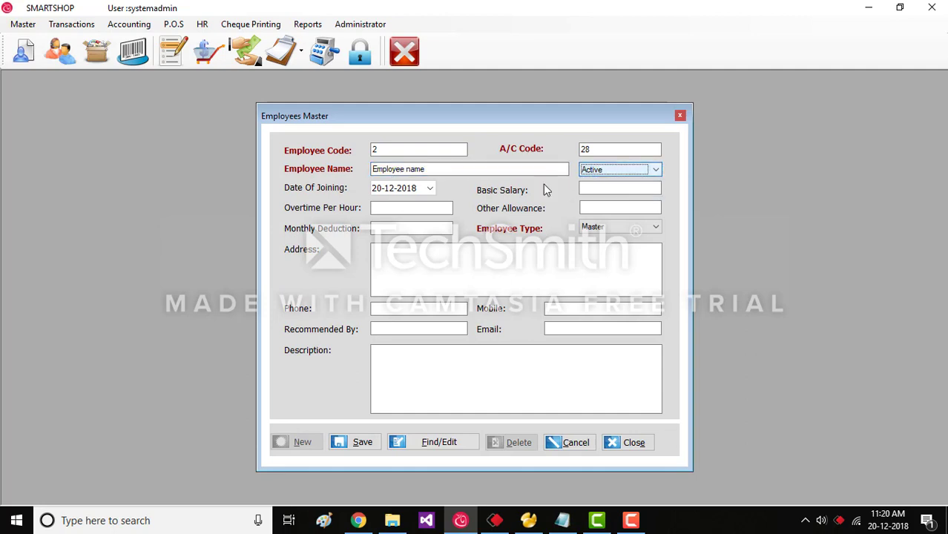
Give the employee a basic salary of 10000 and keep employee type Master.
left_click(586, 188)
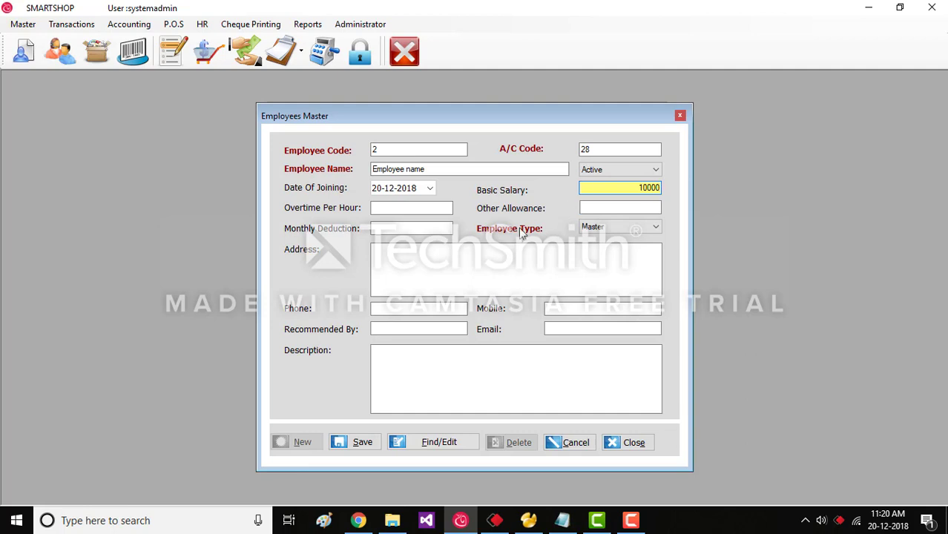
left_click(398, 207)
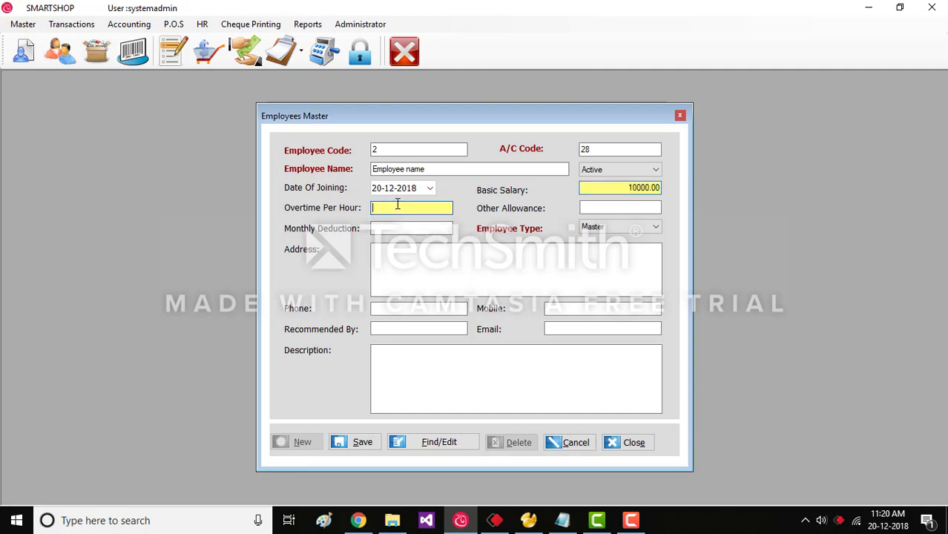
left_click(604, 209)
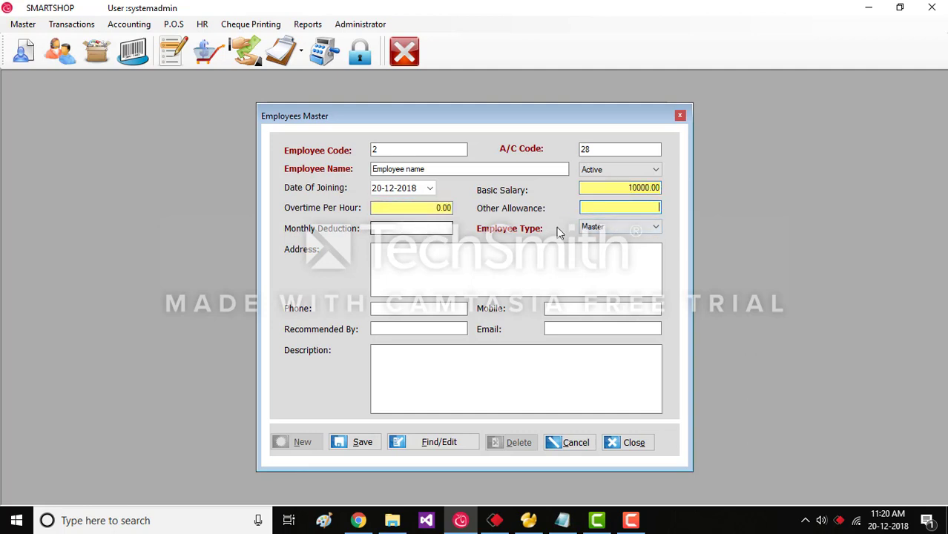
left_click(594, 227)
left_click(593, 232)
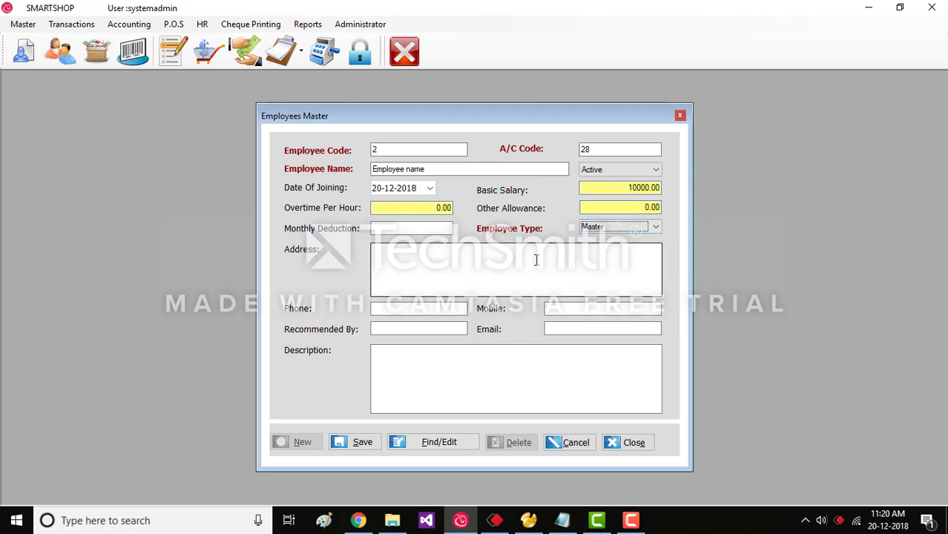
Leave the address, phone, mobile, email and description fields blank, save employee 2, and list staff.
left_click(448, 264)
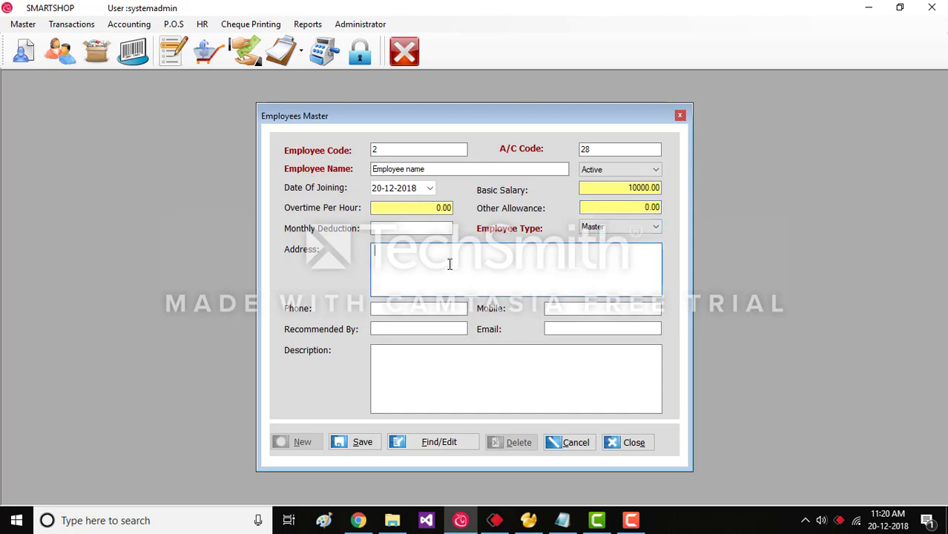
left_click(428, 305)
left_click(608, 313)
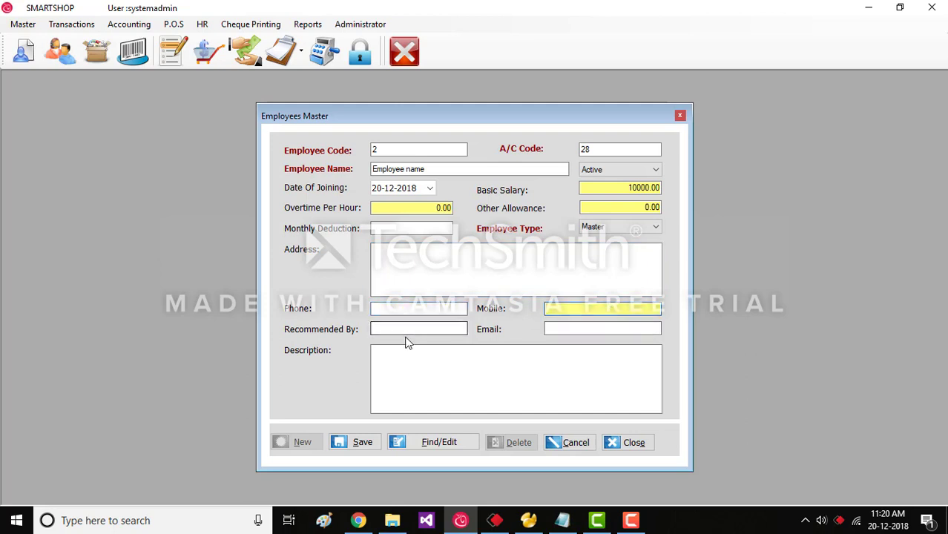
left_click(406, 327)
left_click(632, 327)
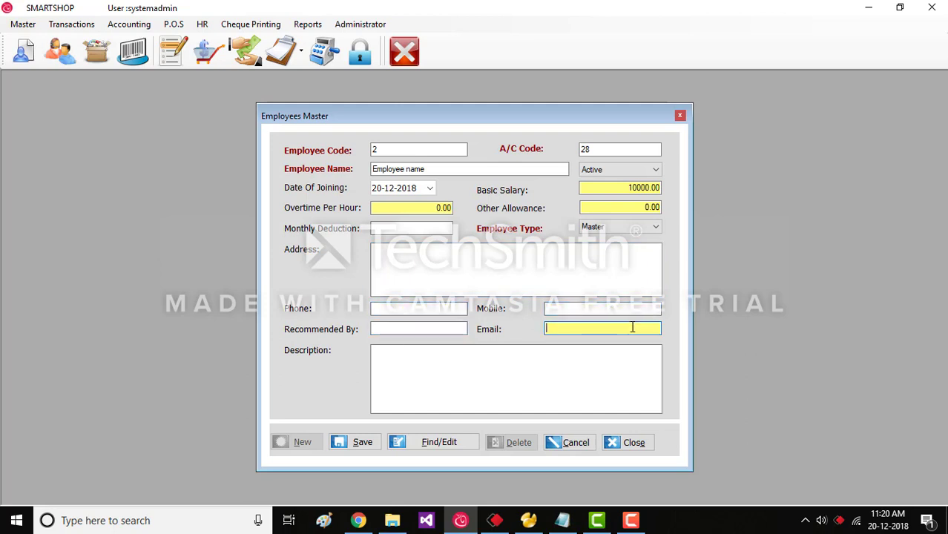
left_click(423, 380)
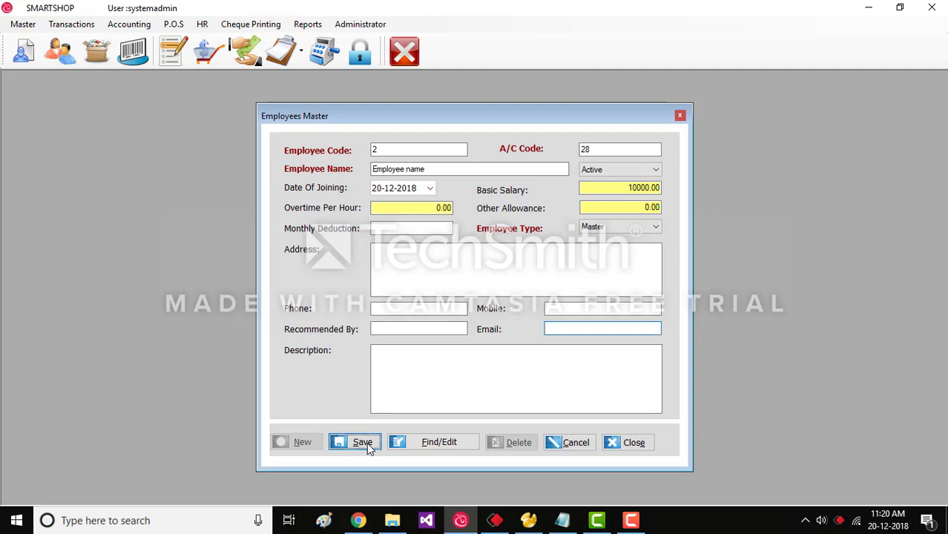
left_click(367, 444)
left_click(436, 445)
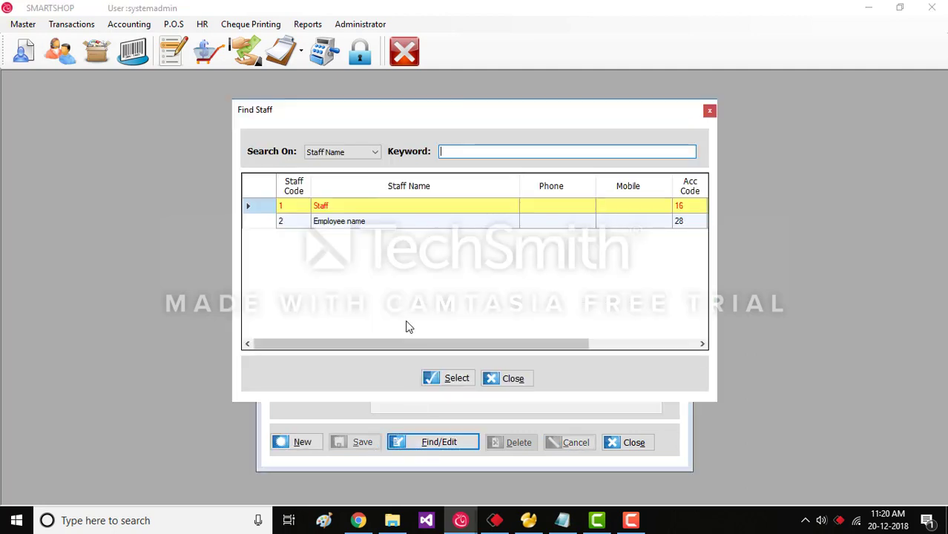
Load the 'Employee name' record (code 2), delete it with confirmation, and close Employees Master.
left_click(373, 222)
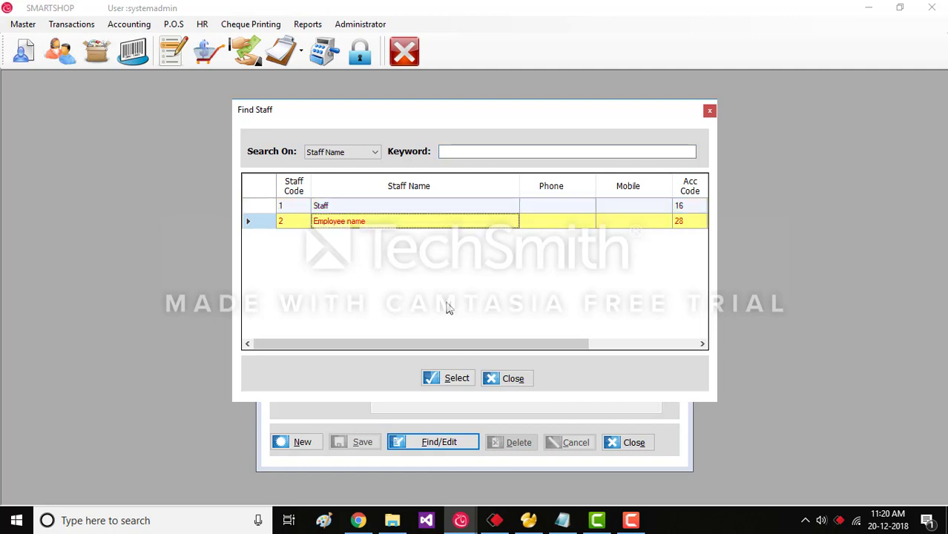
left_click(463, 379)
left_click(523, 443)
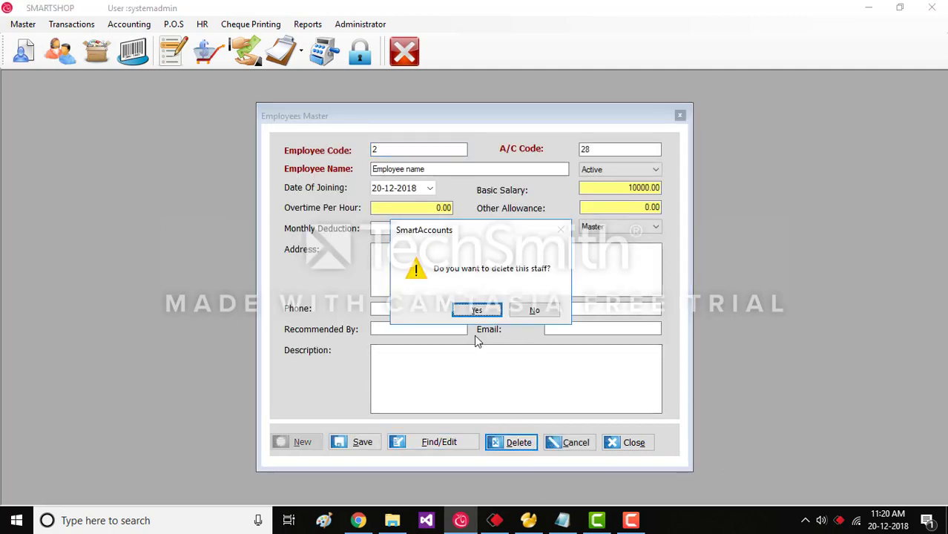
left_click(486, 311)
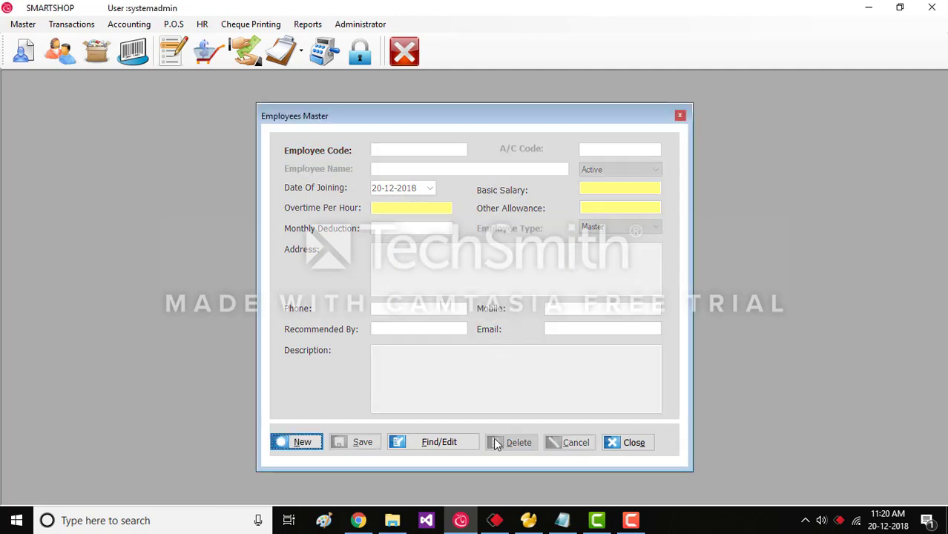
left_click(629, 444)
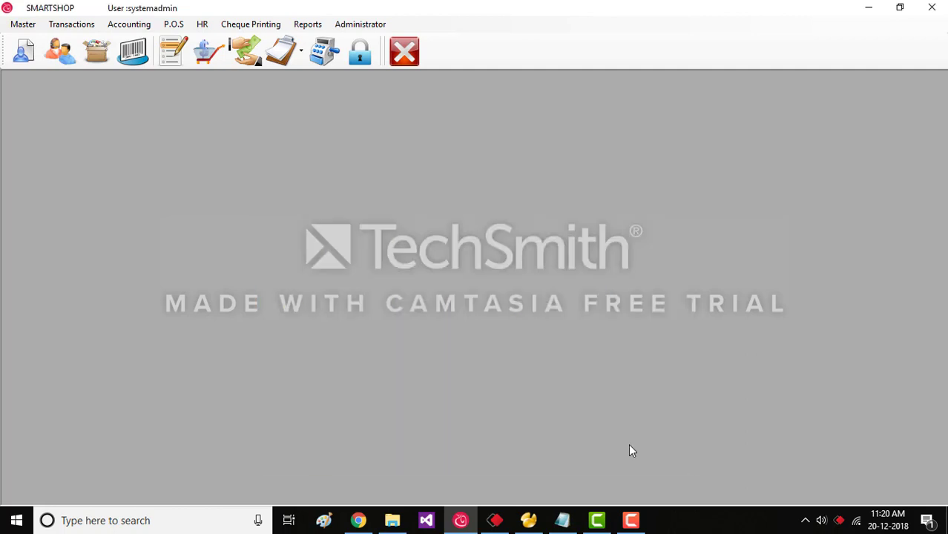
left_click(10, 26)
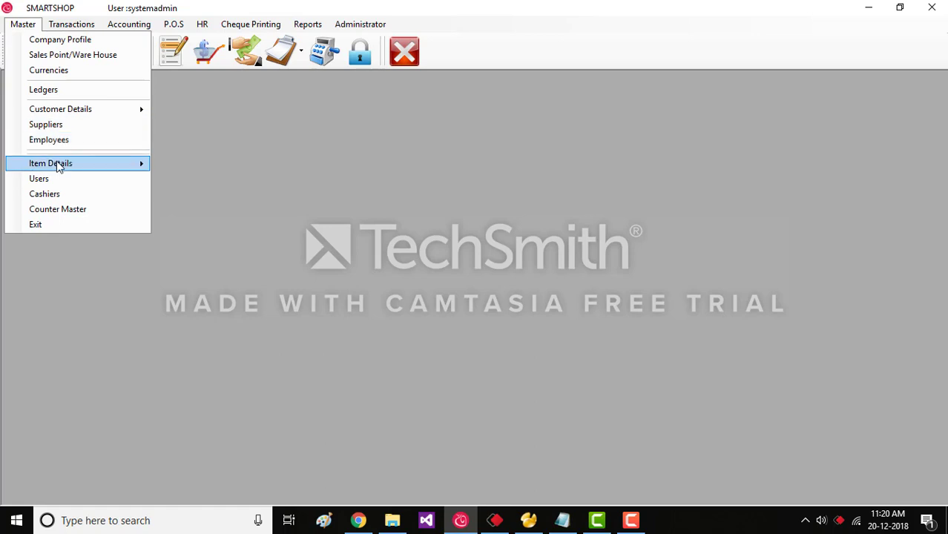
mouse_move(59, 167)
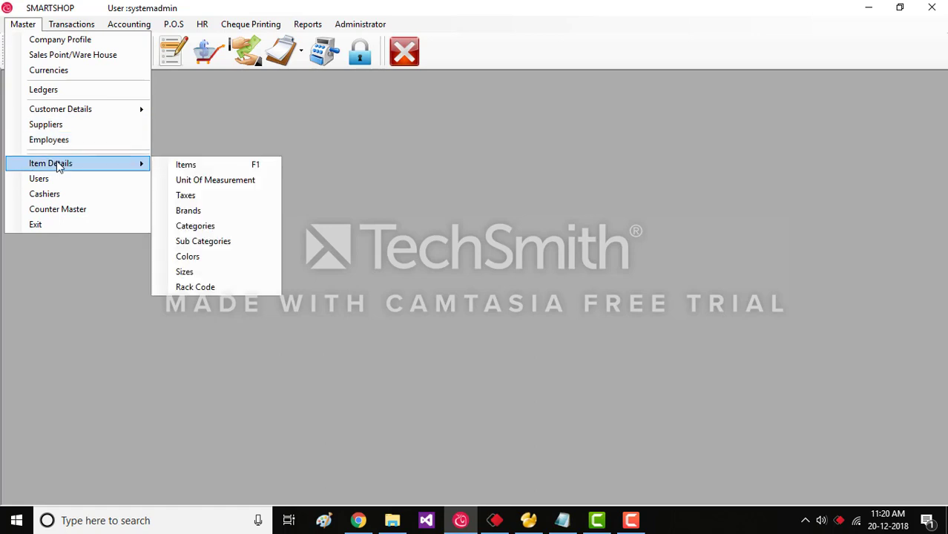
left_click(205, 167)
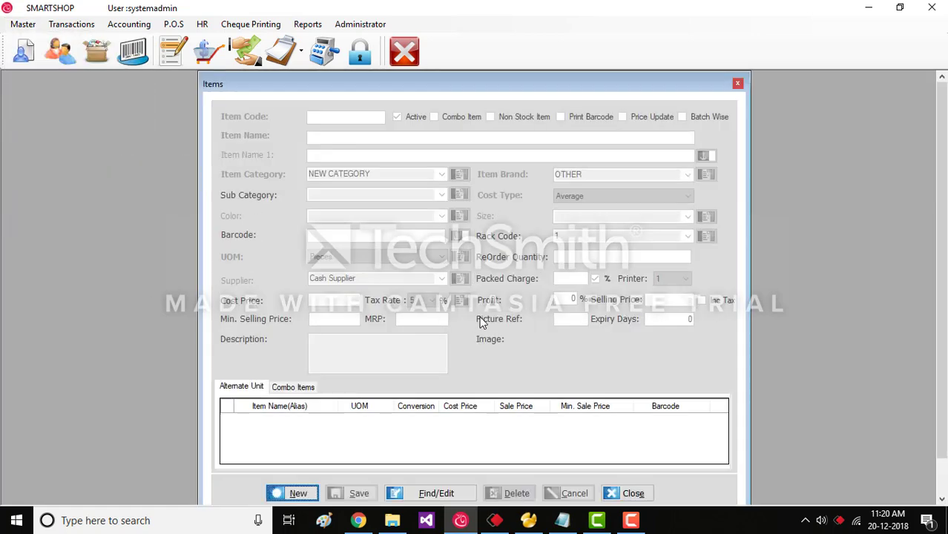
left_click(296, 492)
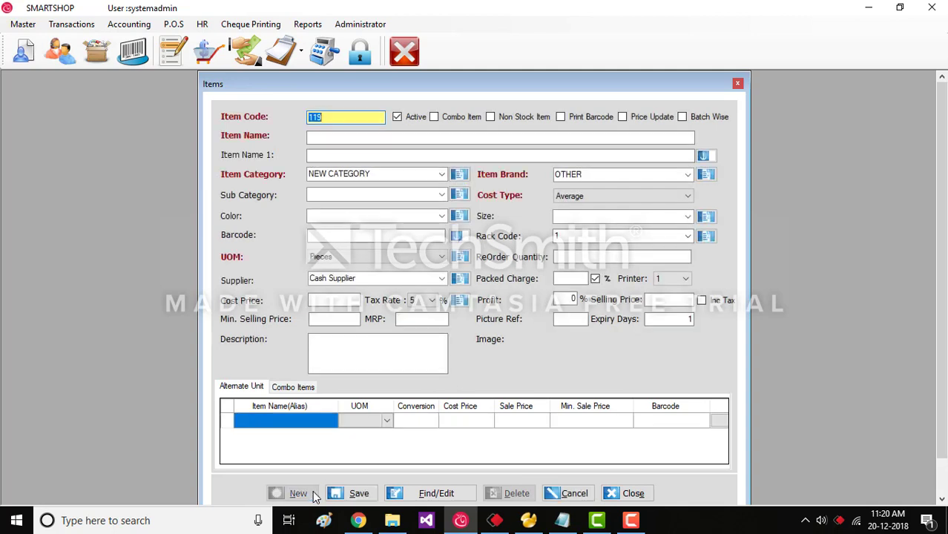
left_click(575, 493)
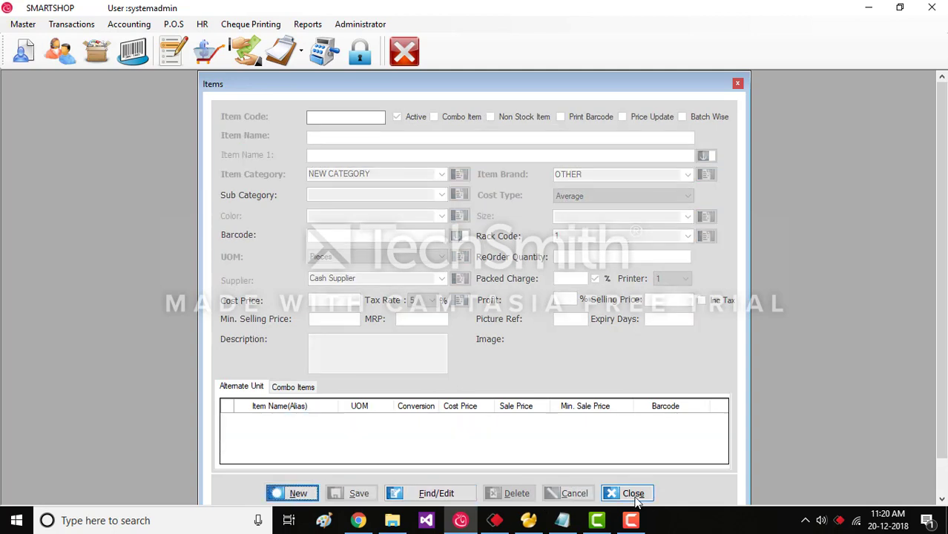
left_click(632, 493)
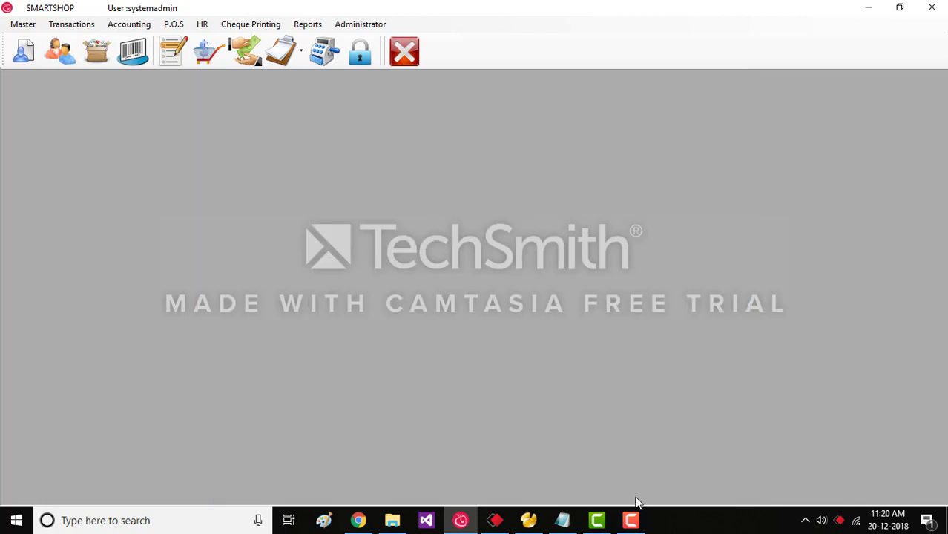
left_click(16, 28)
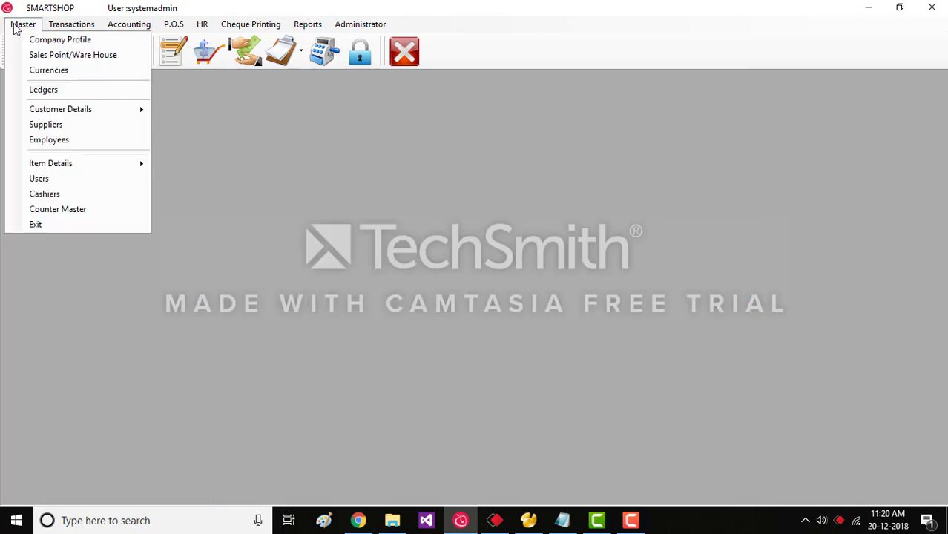
Open the Users form, load the admin account for a look, then cancel editing.
left_click(83, 182)
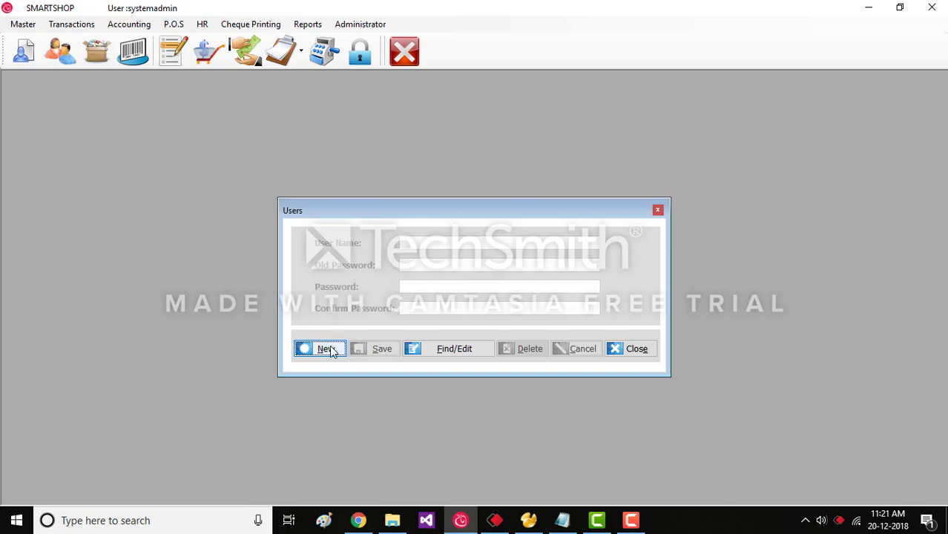
left_click(460, 349)
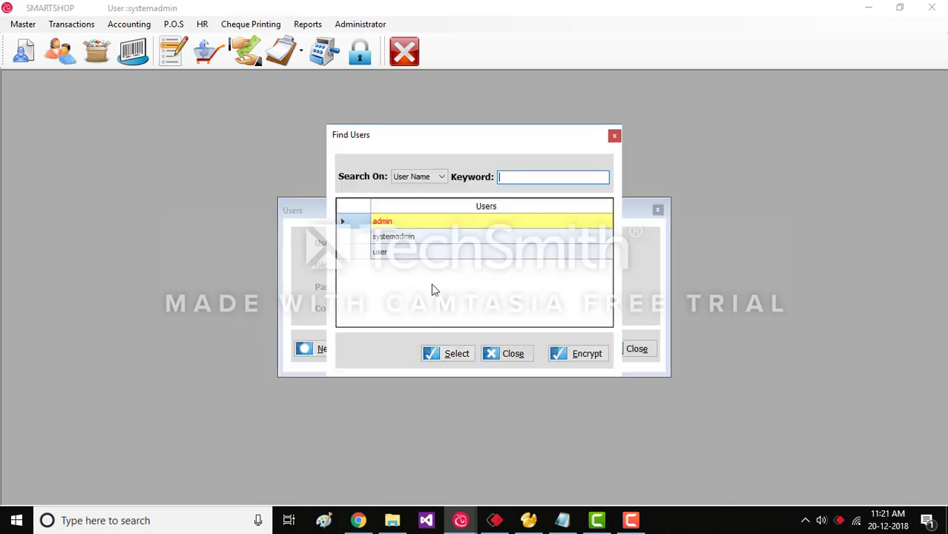
left_click(440, 358)
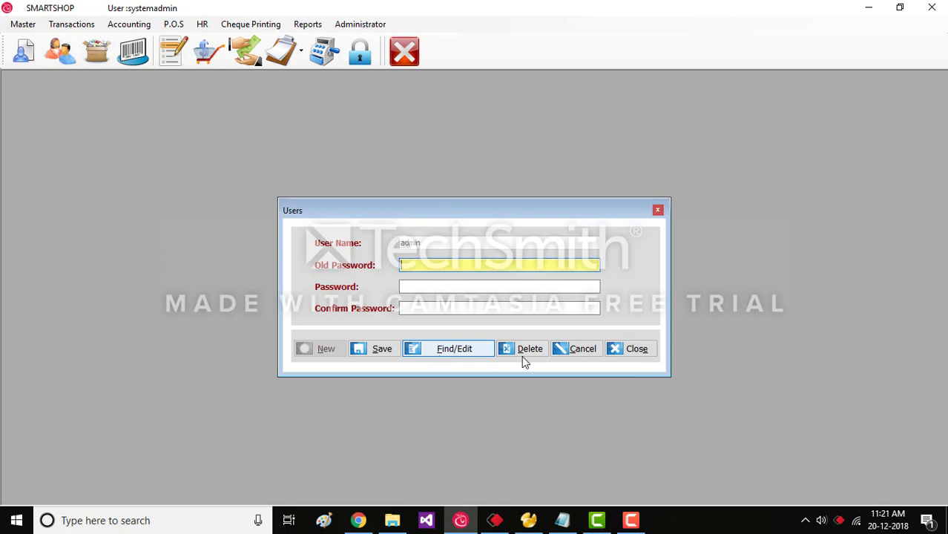
left_click(575, 347)
Create and save a user account named 'new user', entering and confirming its password.
left_click(332, 354)
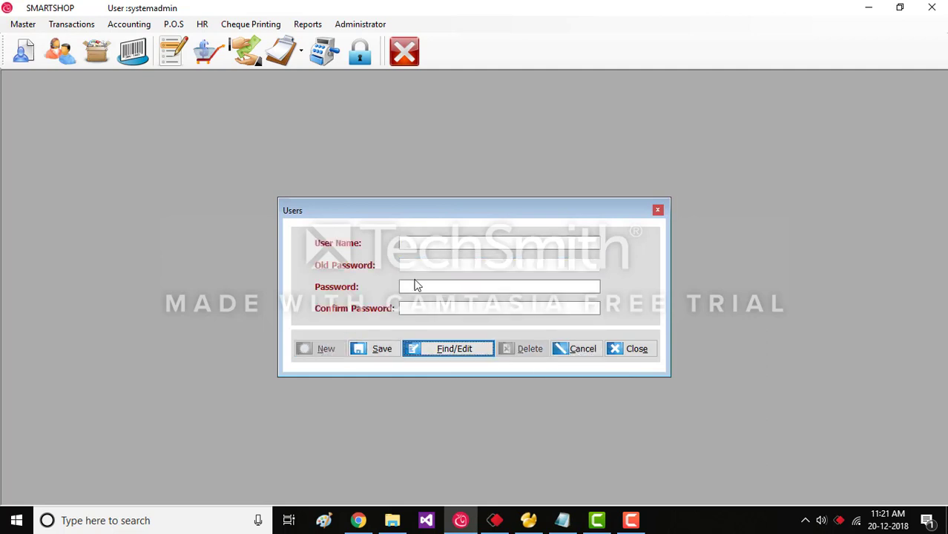
left_click(423, 247)
type("new ")
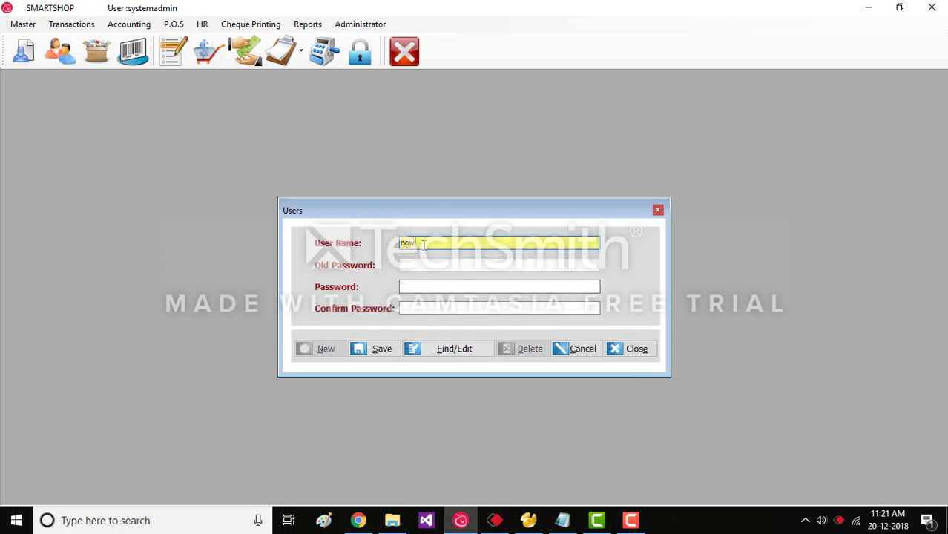
type("user")
left_click(407, 289)
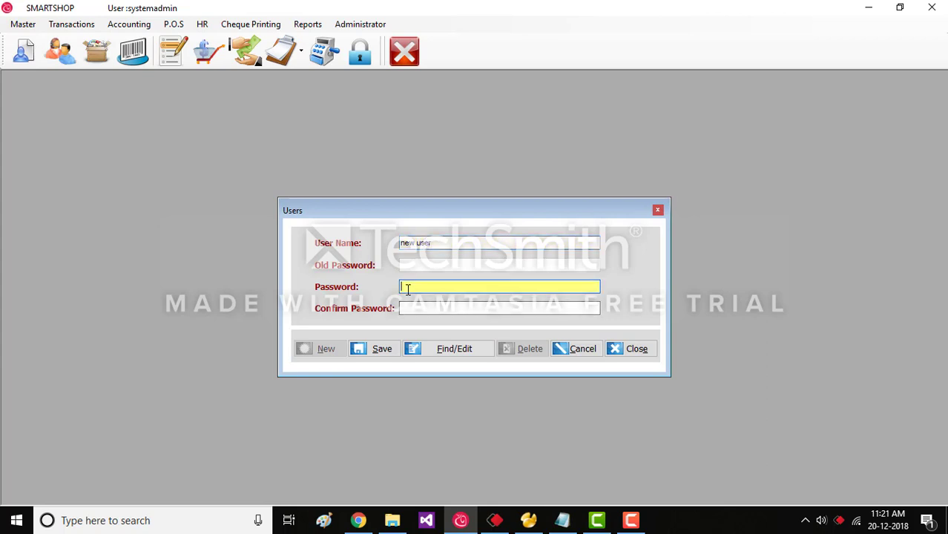
left_click(421, 306)
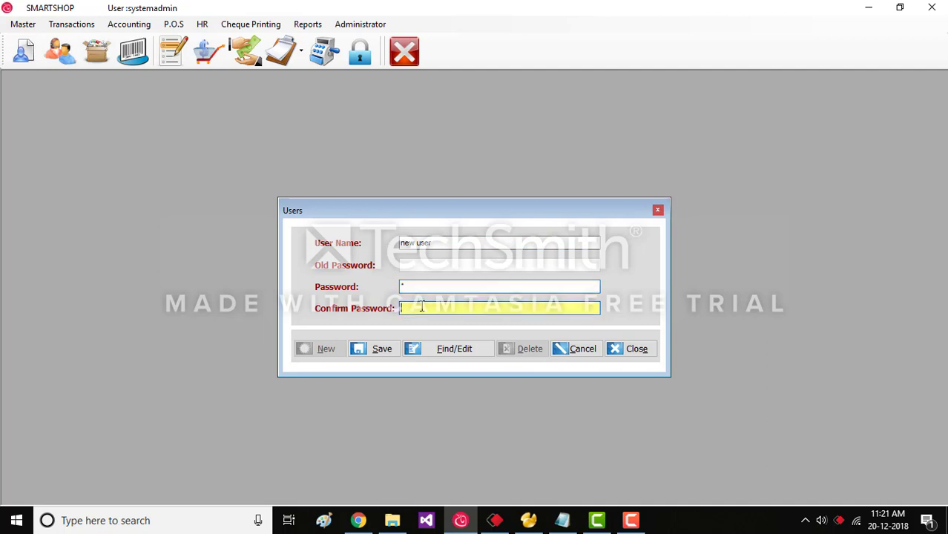
type("1")
left_click(385, 348)
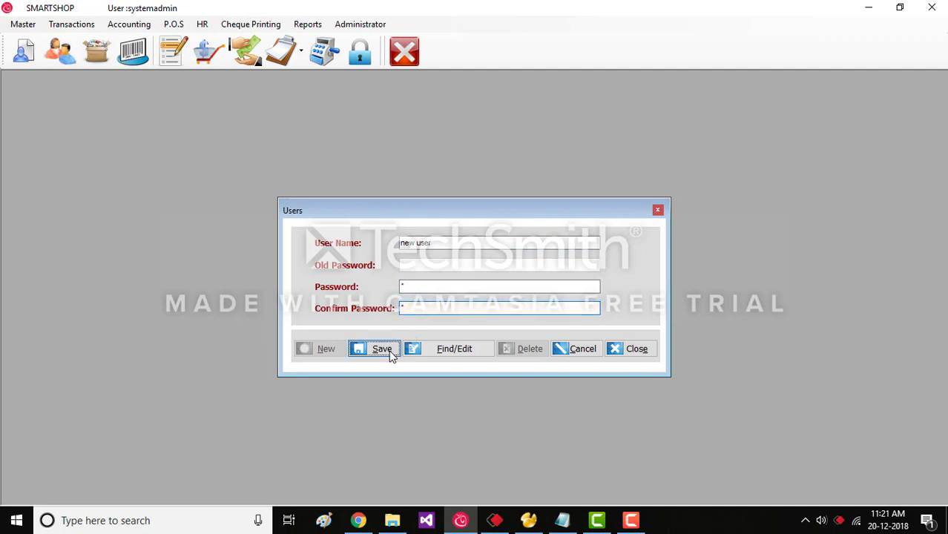
Load 'new user' from the user list and delete it with confirmation.
left_click(445, 349)
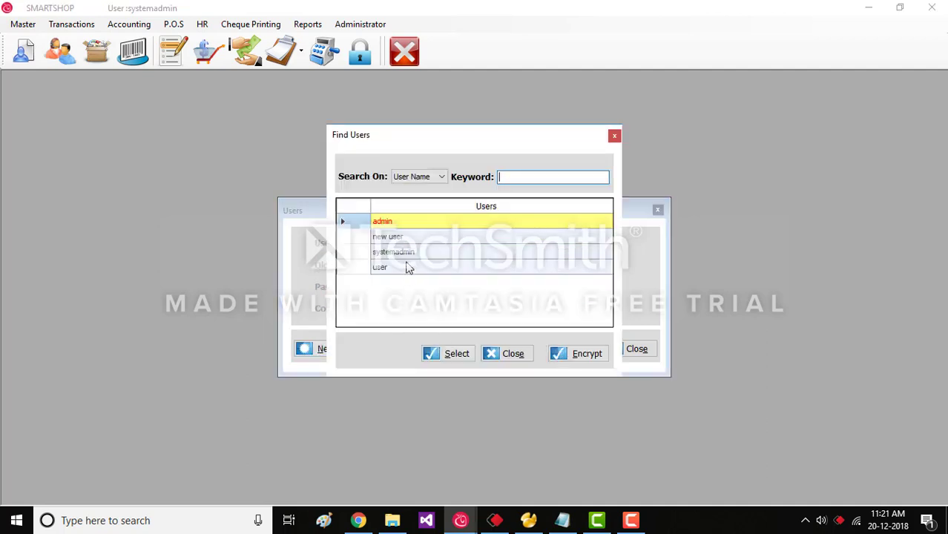
left_click(405, 238)
left_click(465, 355)
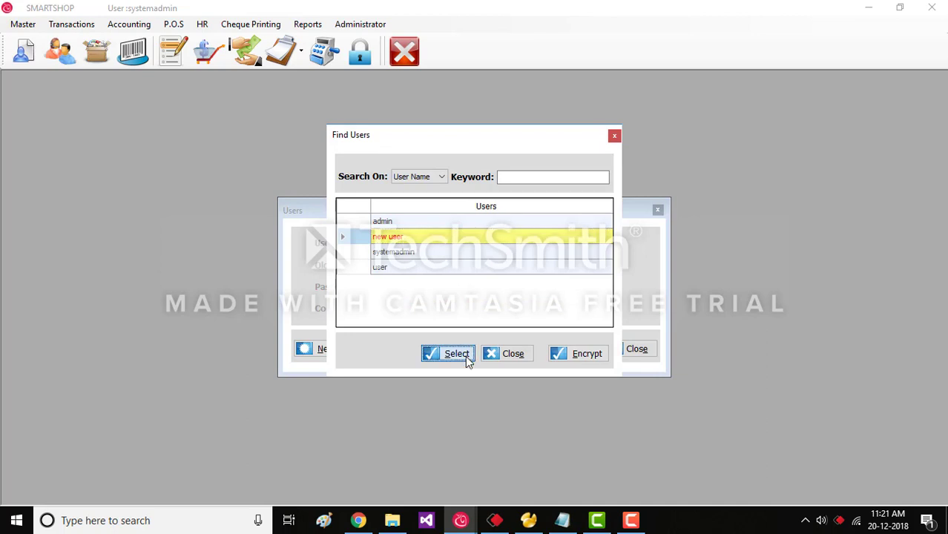
left_click(530, 351)
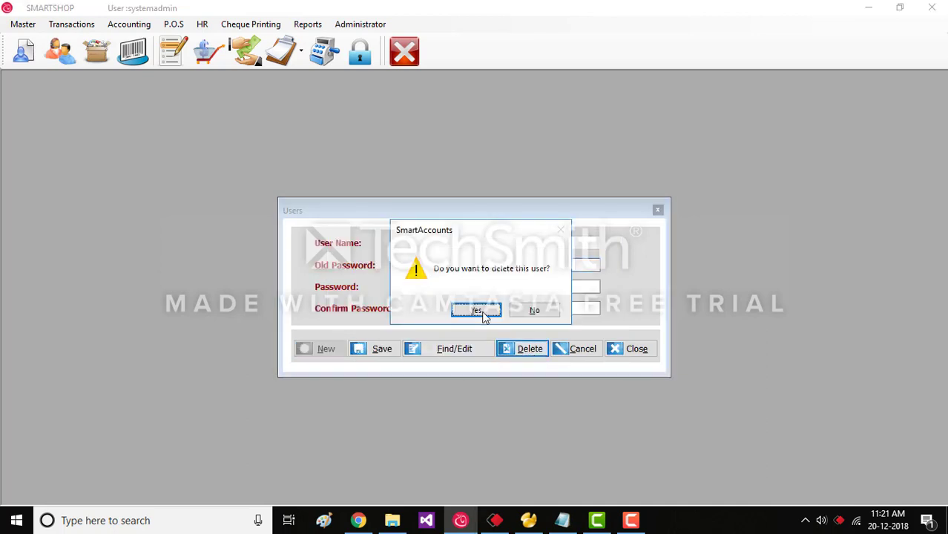
left_click(484, 316)
Check the user list shows only admin, systemadmin and user, then close the Users window.
left_click(449, 349)
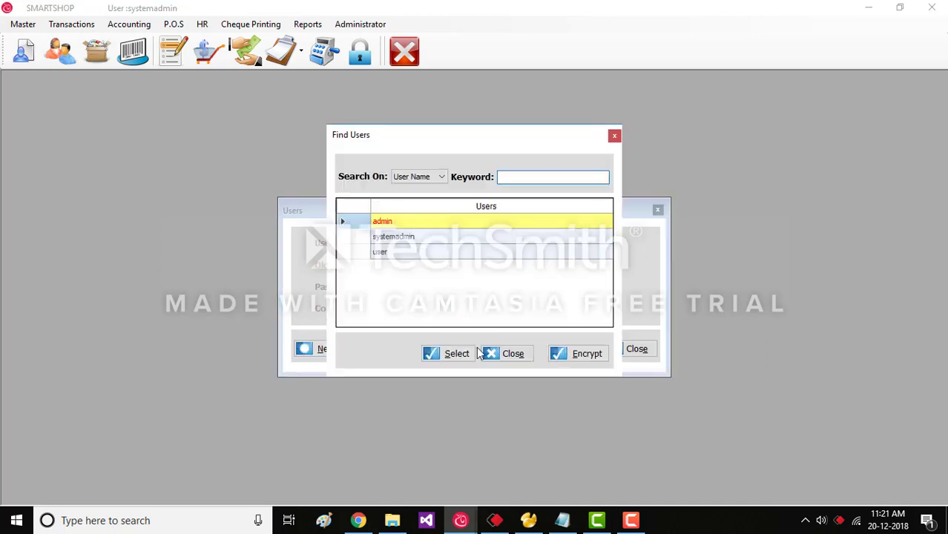
left_click(515, 353)
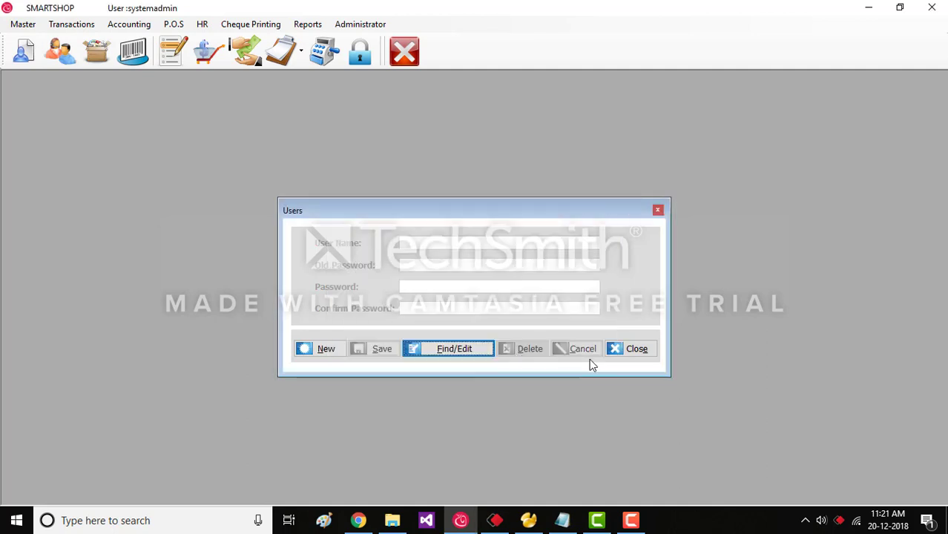
left_click(628, 352)
left_click(18, 27)
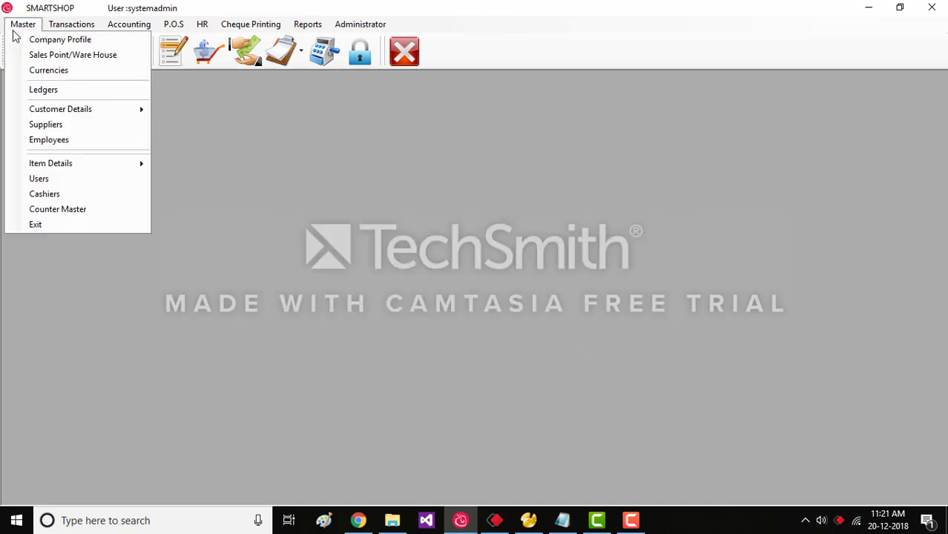
Save a new cashier named 'new cashier' with a password and the Staff ledger.
left_click(43, 195)
left_click(314, 352)
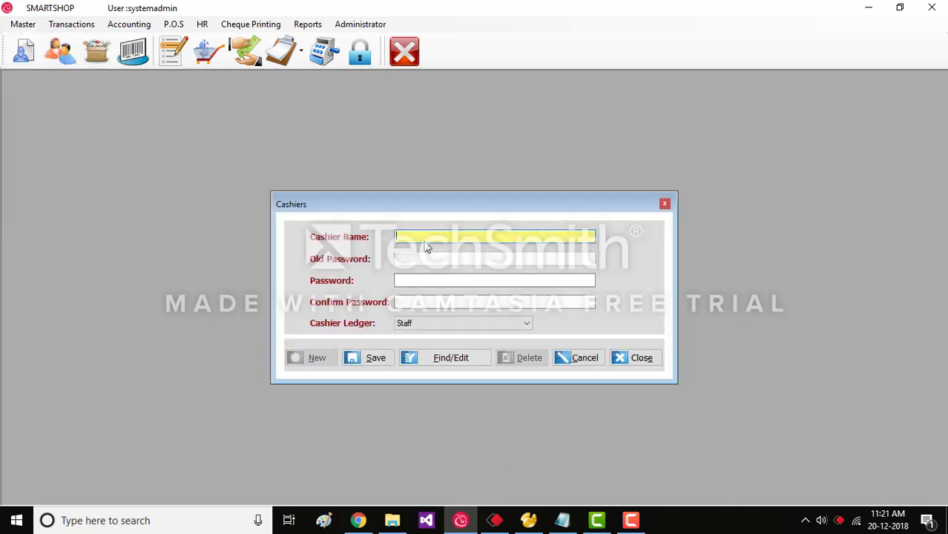
type("new cashier")
left_click(412, 280)
type("1")
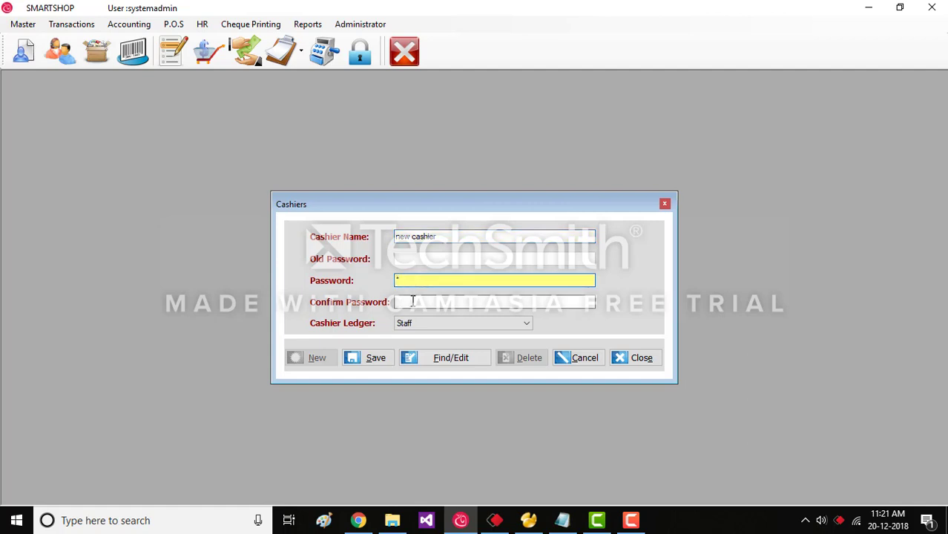
left_click(412, 301)
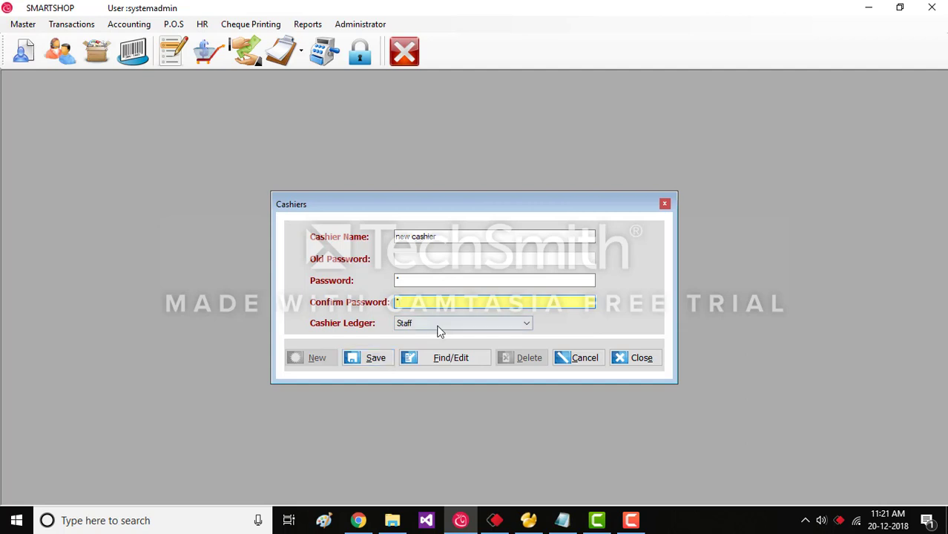
left_click(437, 326)
left_click(437, 334)
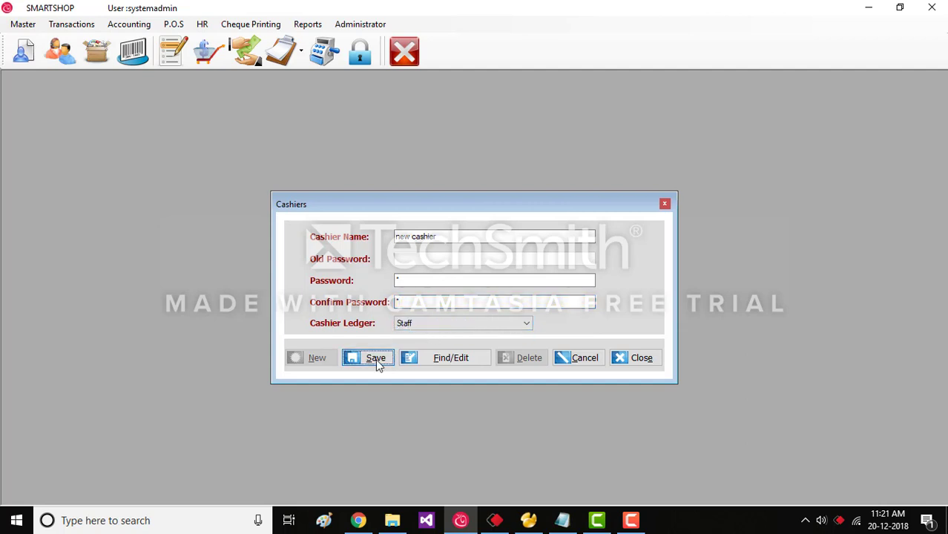
left_click(376, 359)
Load 'new cashier' from the cashier list, delete it with confirmation, and close Cashiers.
left_click(434, 361)
left_click(389, 240)
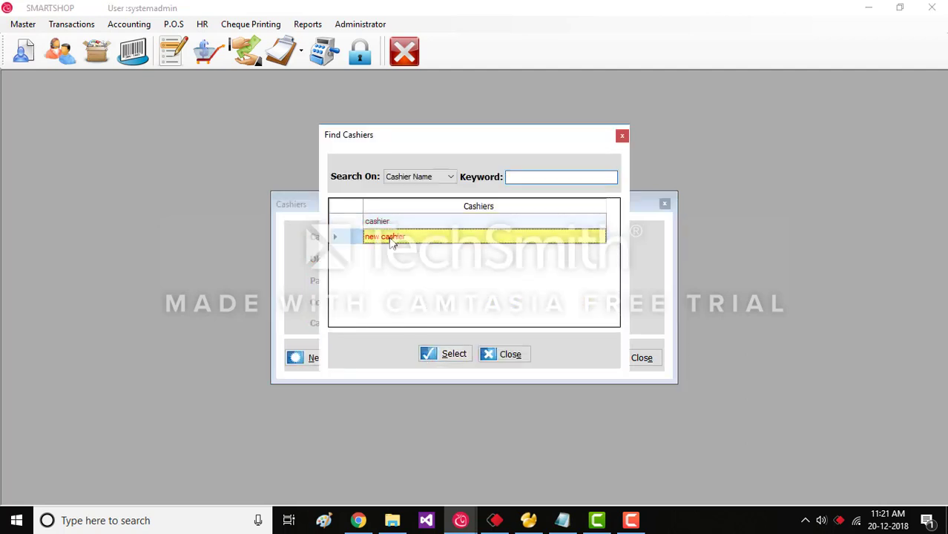
left_click(388, 226)
left_click(385, 236)
left_click(448, 353)
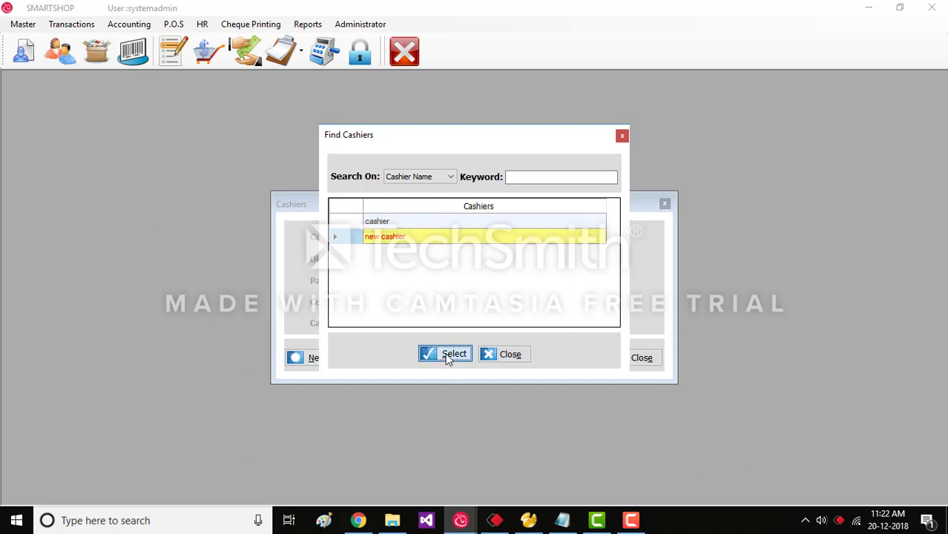
left_click(512, 360)
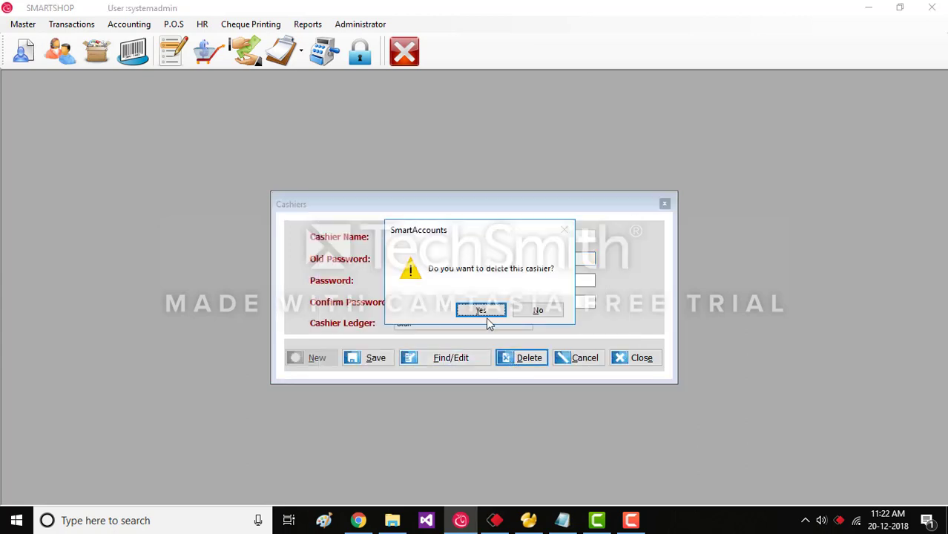
left_click(481, 311)
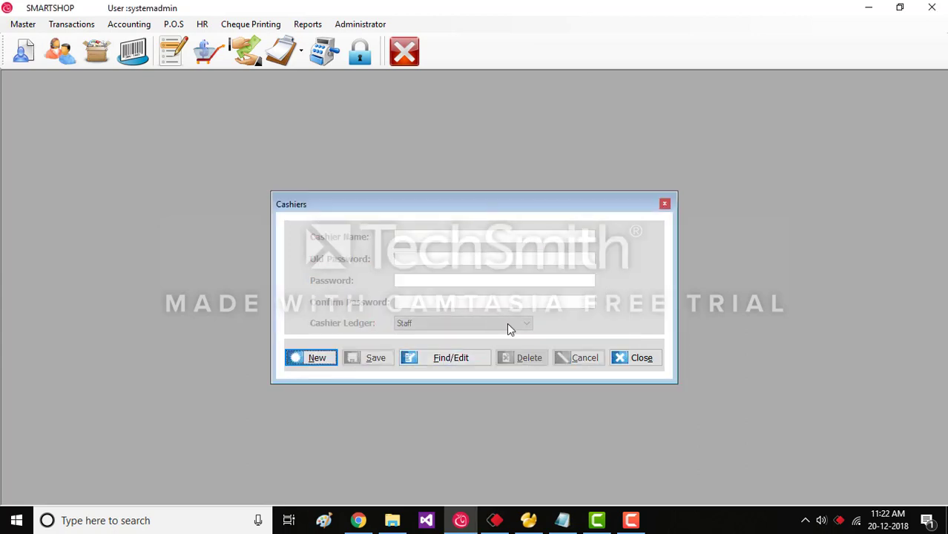
left_click(625, 360)
left_click(23, 24)
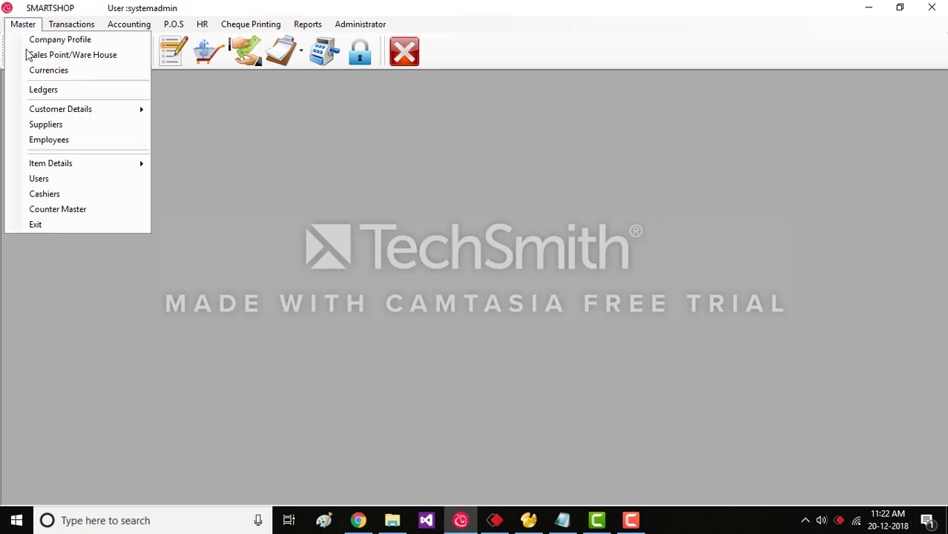
Load counter PC2, set location Main and receipt printer Canon MF3010, no display port, and save.
left_click(59, 209)
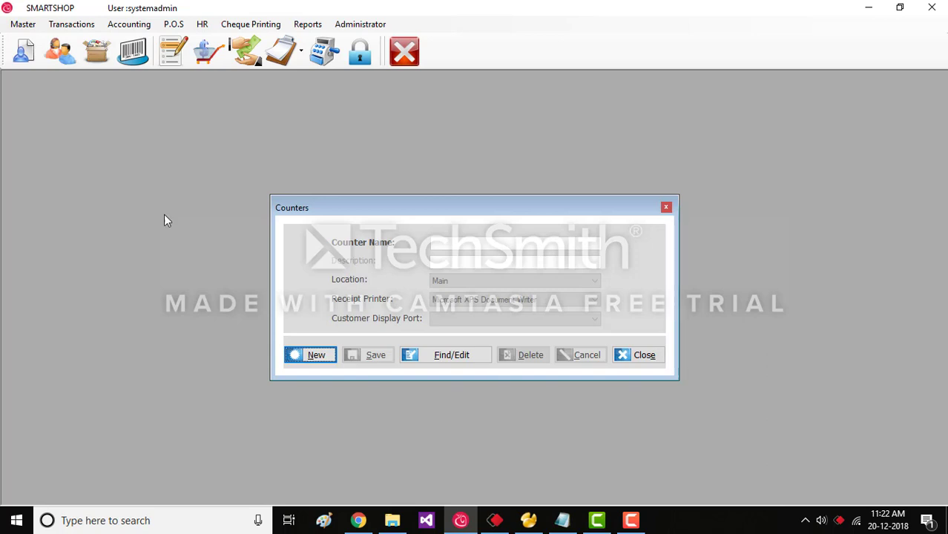
left_click(444, 355)
left_click(449, 378)
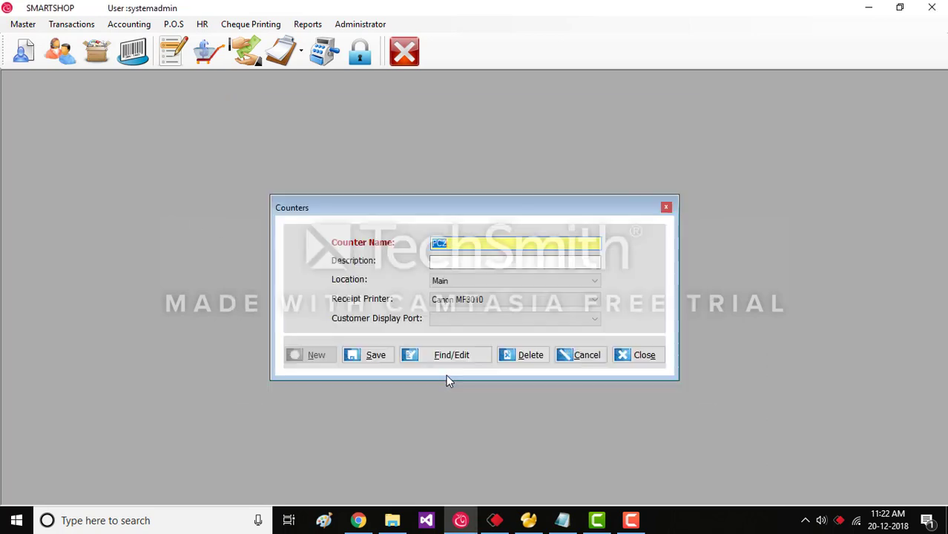
left_click(481, 301)
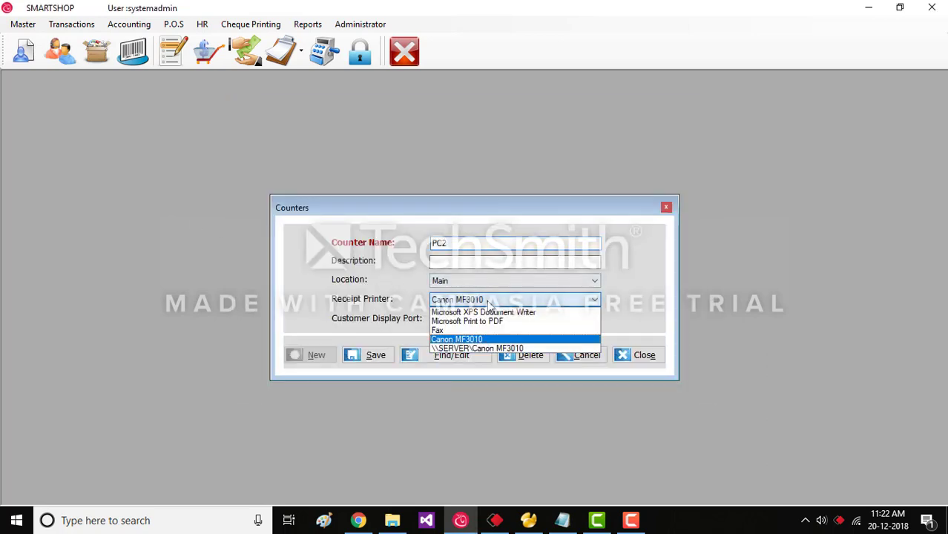
left_click(490, 307)
left_click(492, 290)
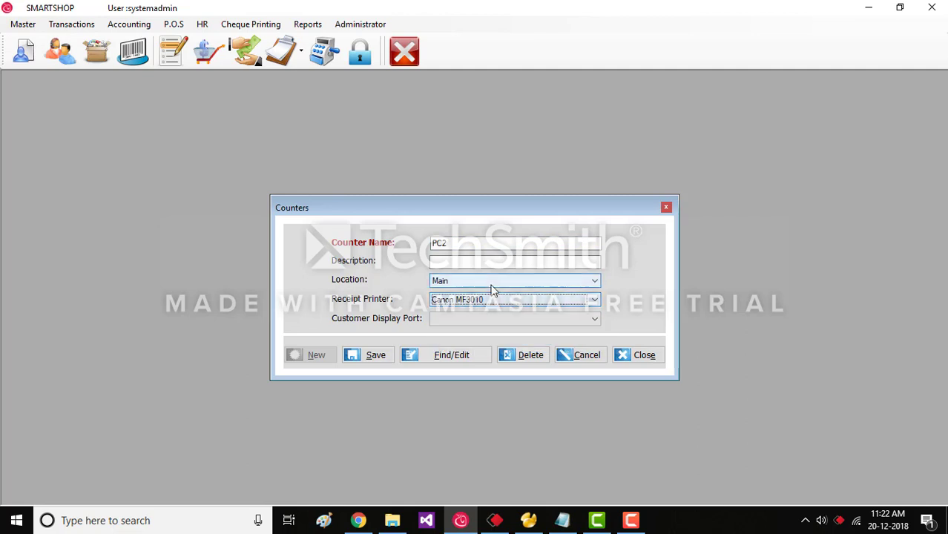
left_click(492, 291)
left_click(497, 321)
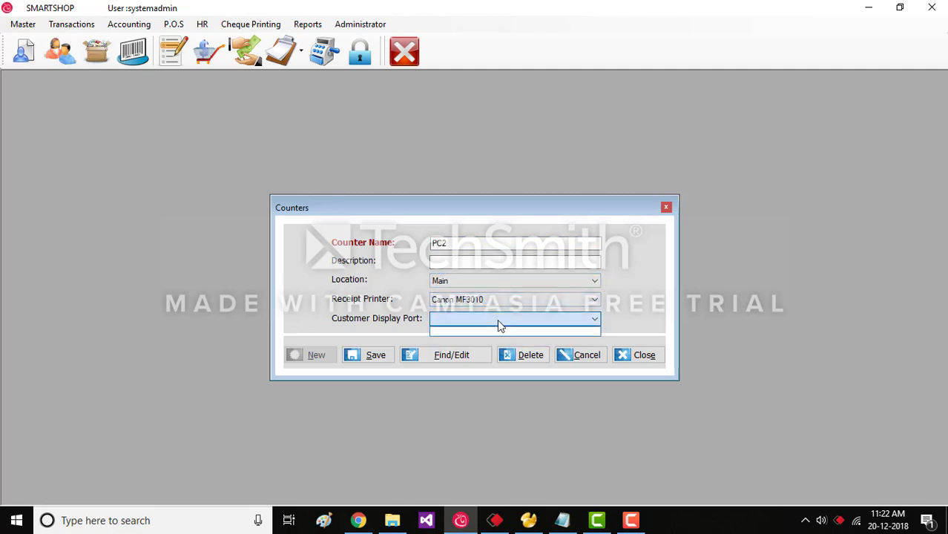
left_click(497, 322)
left_click(380, 360)
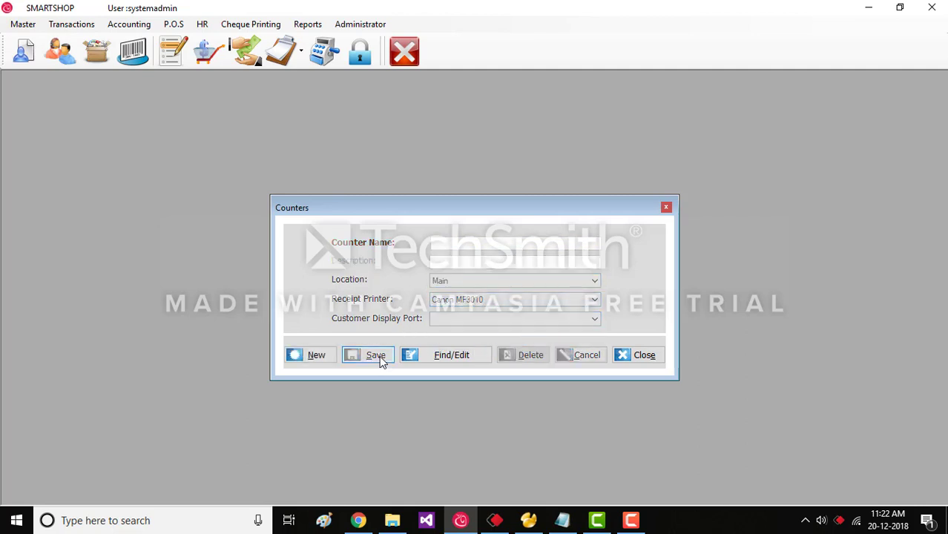
left_click(628, 356)
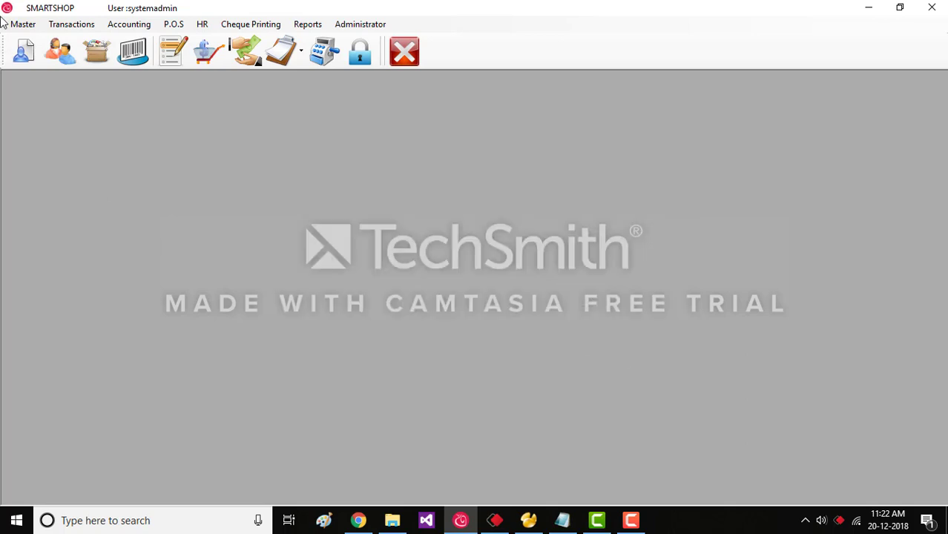
left_click(23, 24)
left_click(70, 226)
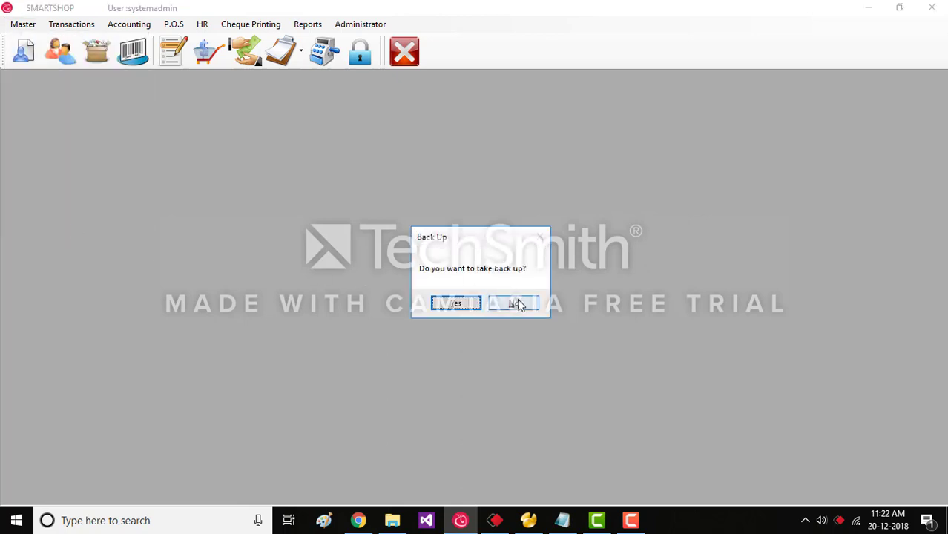
left_click(457, 305)
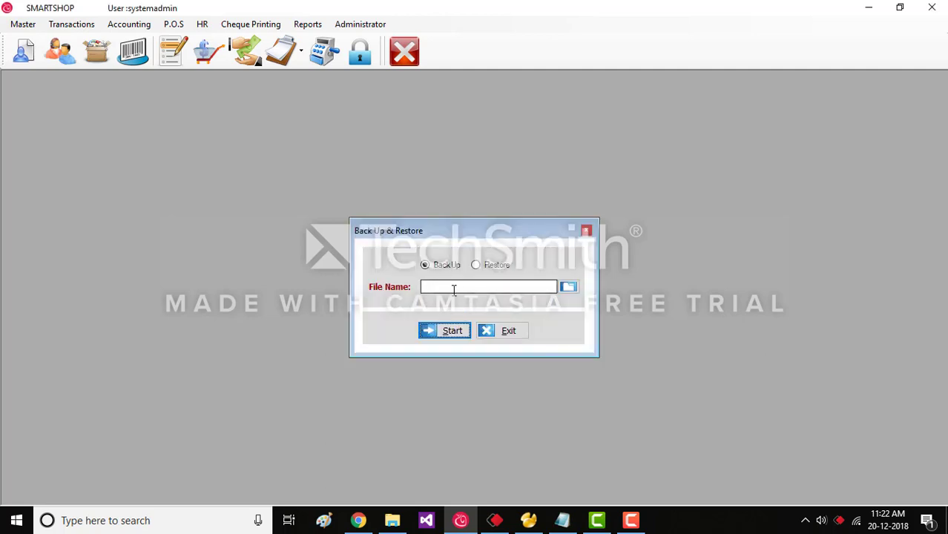
left_click(563, 289)
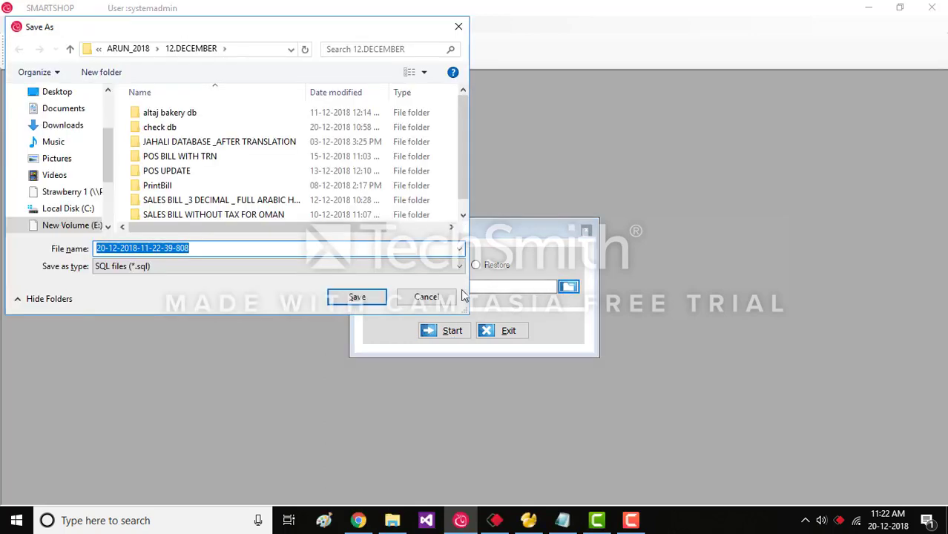
left_click(357, 297)
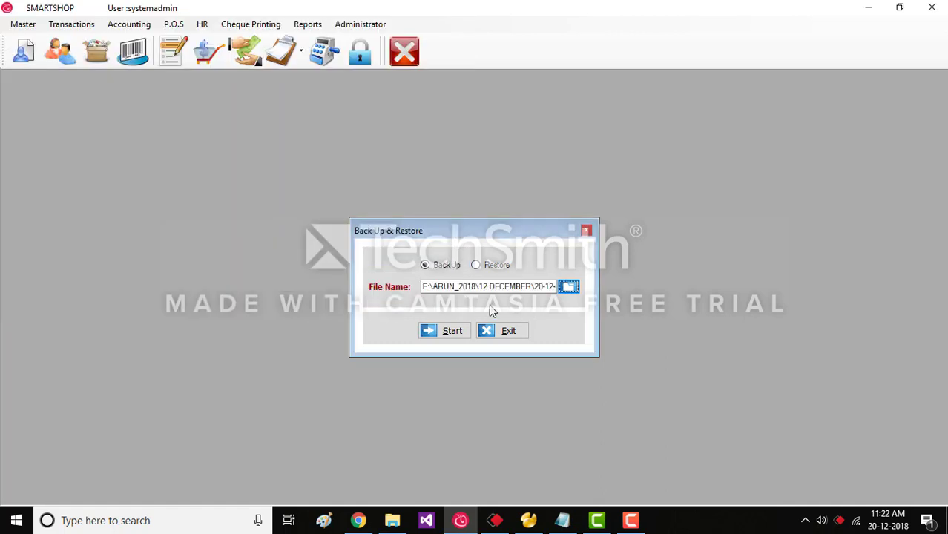
left_click(494, 334)
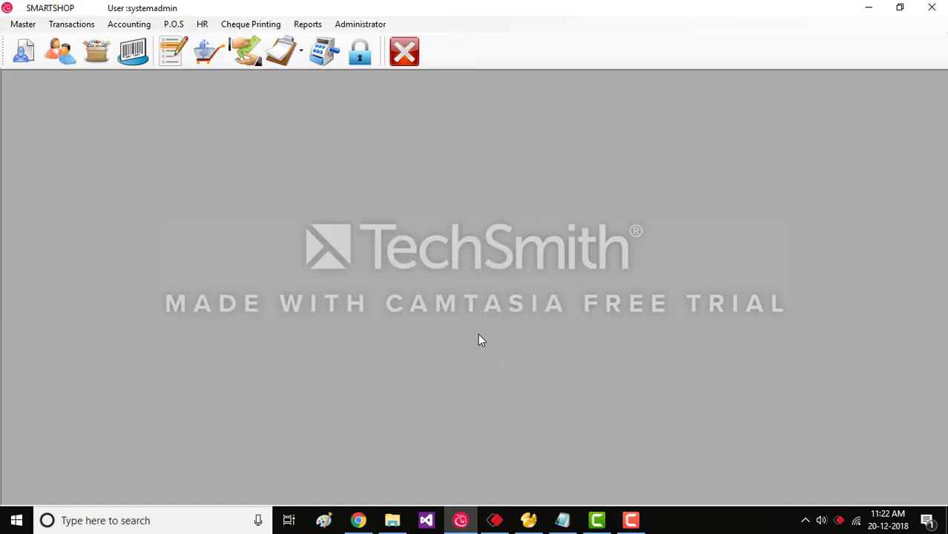
Choose Exit from the Master menu and answer Yes to 'Are You Sure To Exit?'.
left_click(22, 24)
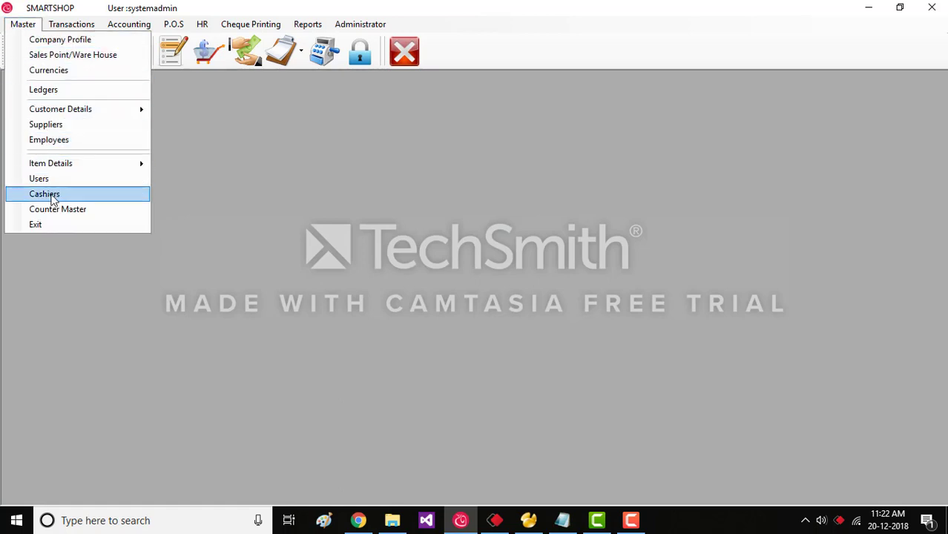
left_click(59, 226)
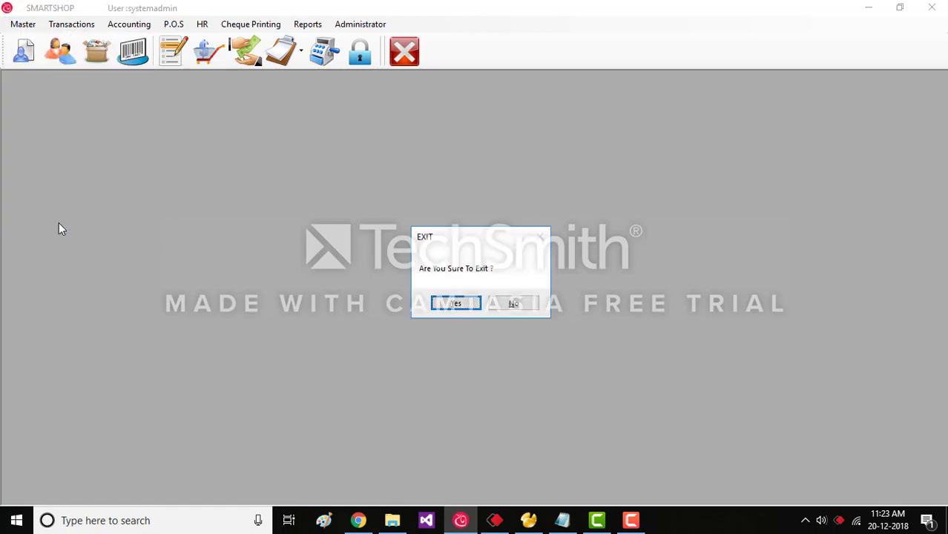
left_click(478, 308)
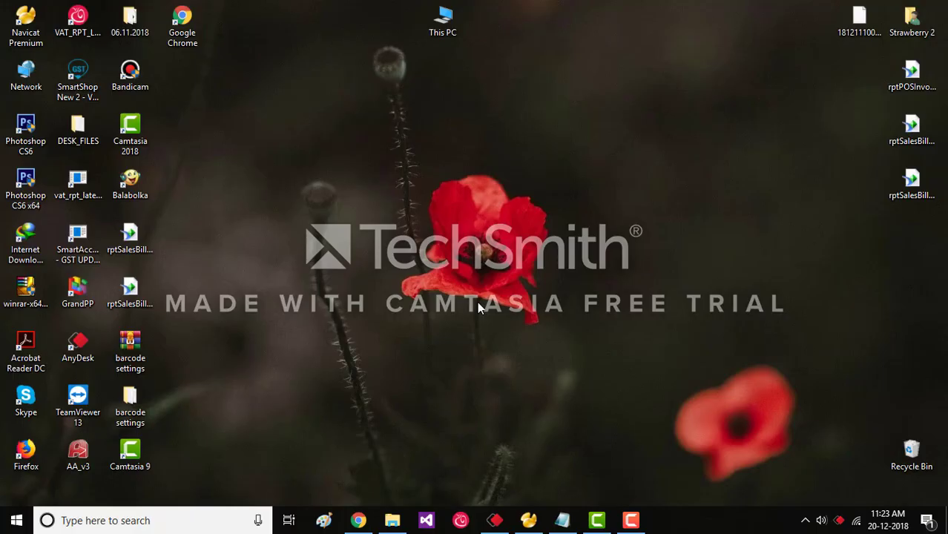